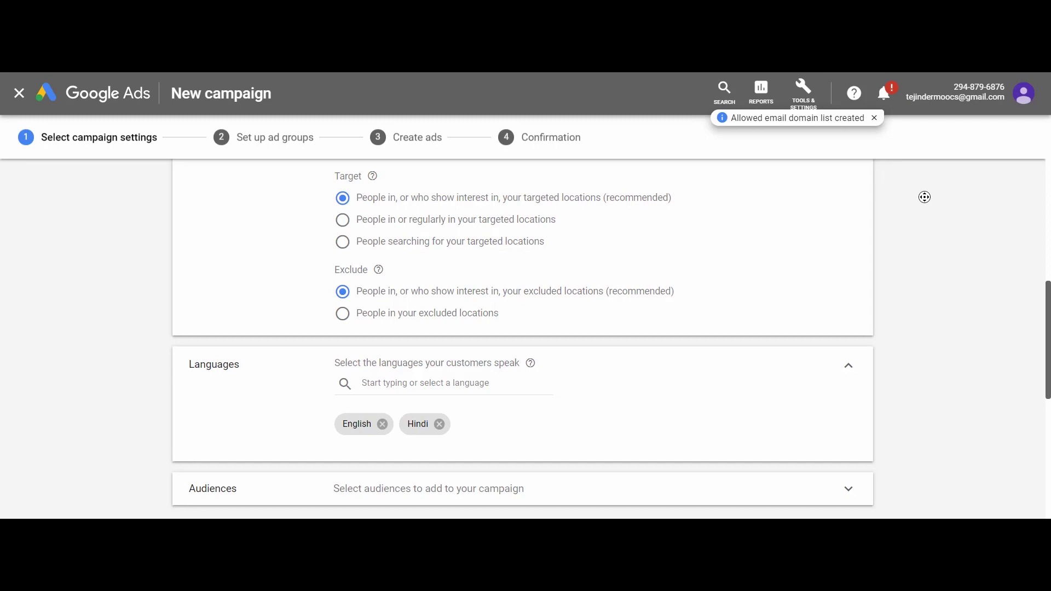
Scroll past Languages to reveal the Audiences and Budget and bidding sections.
scroll(909, 230, down, 2)
scroll(910, 239, down, 3)
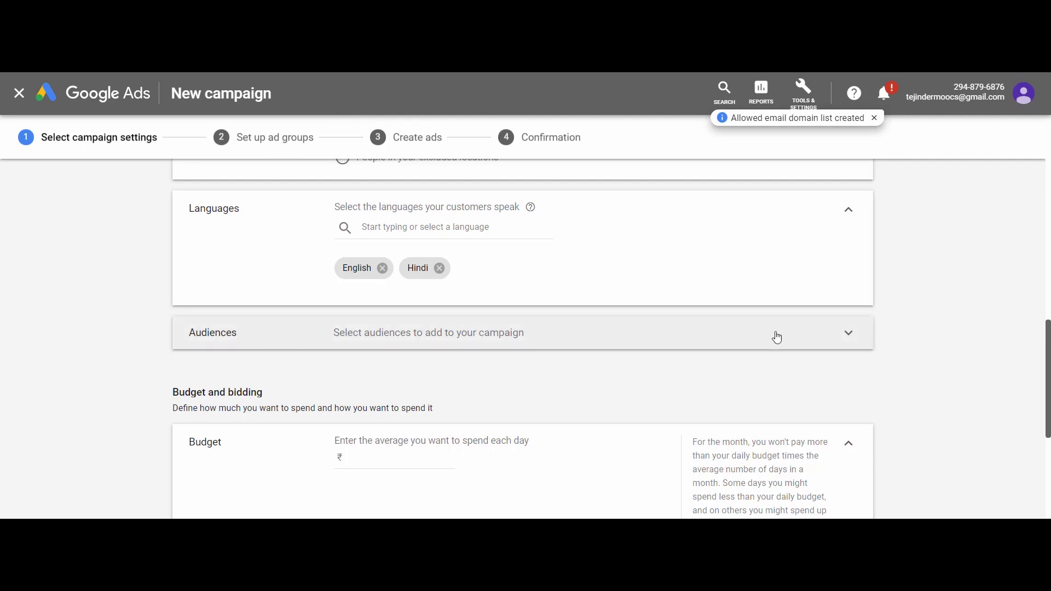
Expand Audiences, glance at Search, then browse 'Who they are' detailed demographics.
click(803, 339)
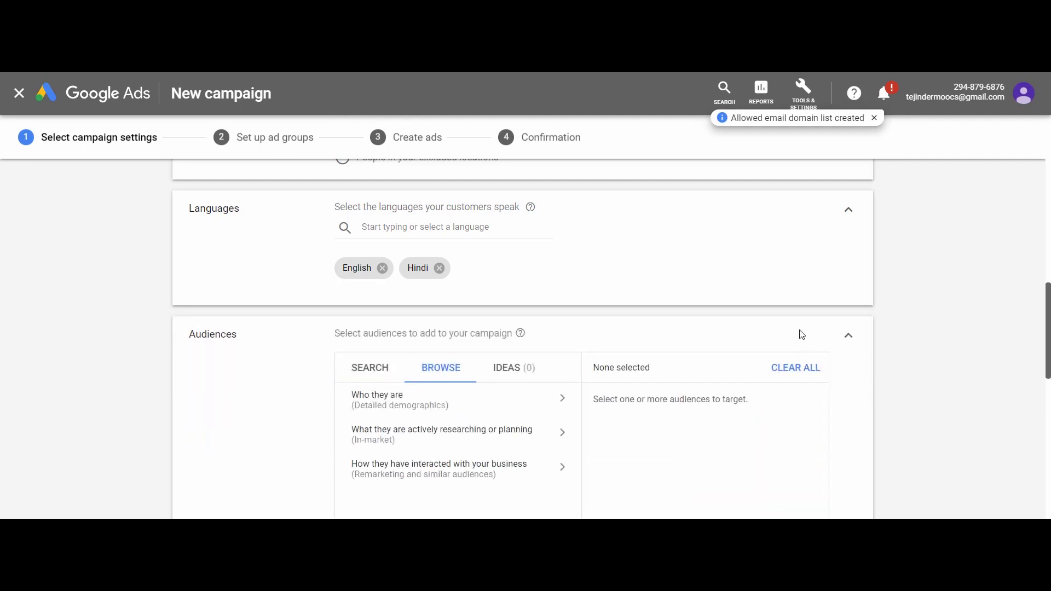
scroll(795, 331, down, 2)
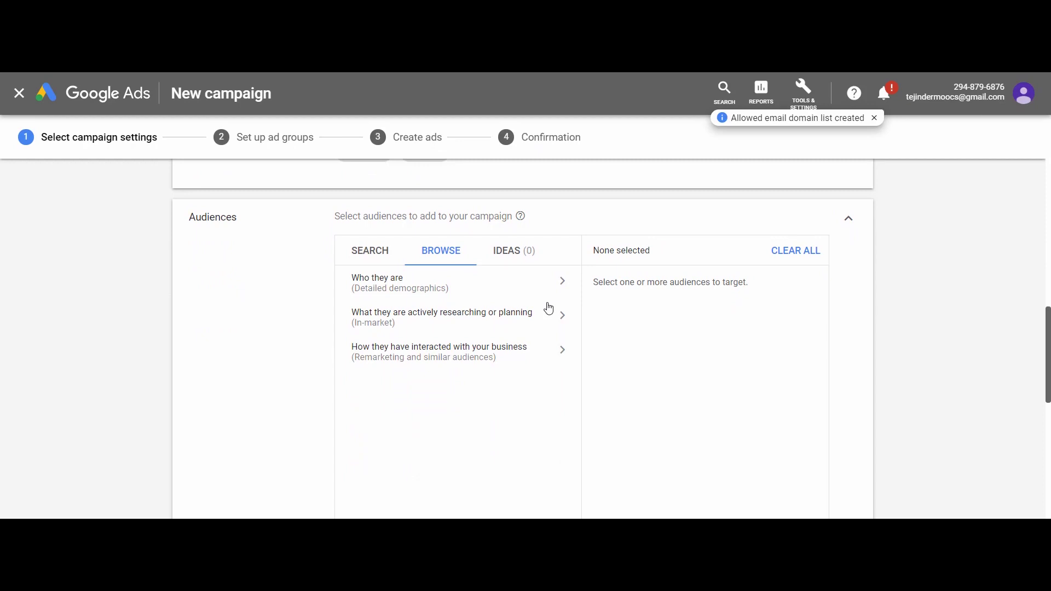
click(366, 251)
click(442, 258)
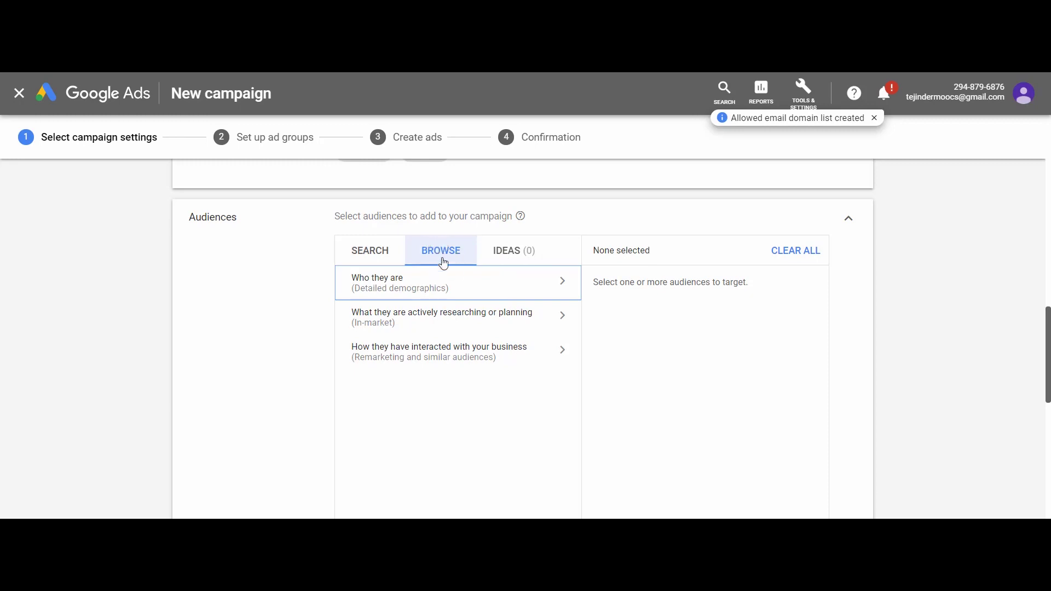
click(440, 299)
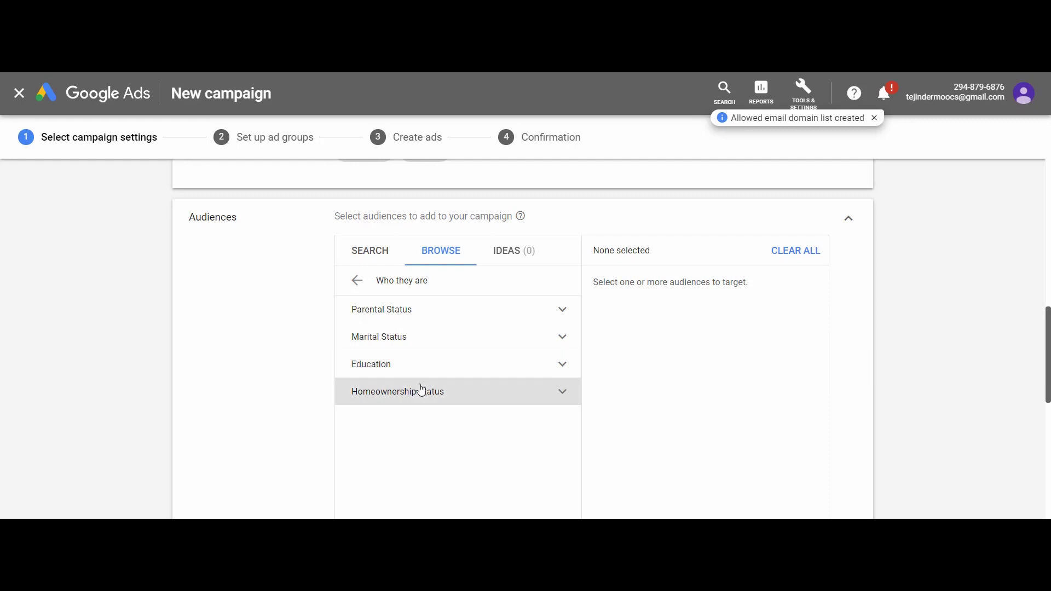
Review the Parental Status and Marital Status options without selecting any.
click(403, 320)
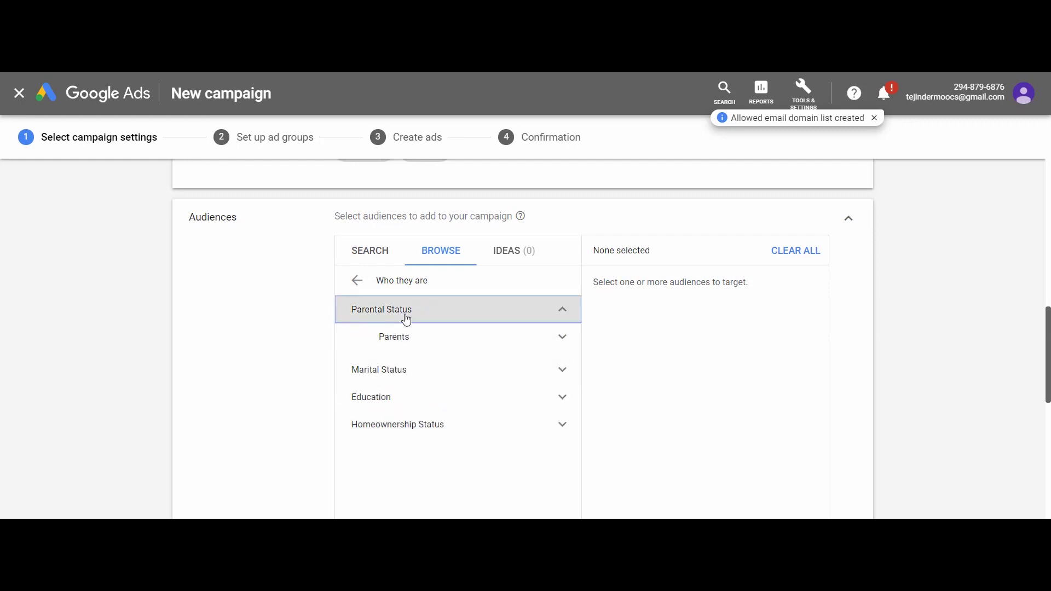
click(414, 340)
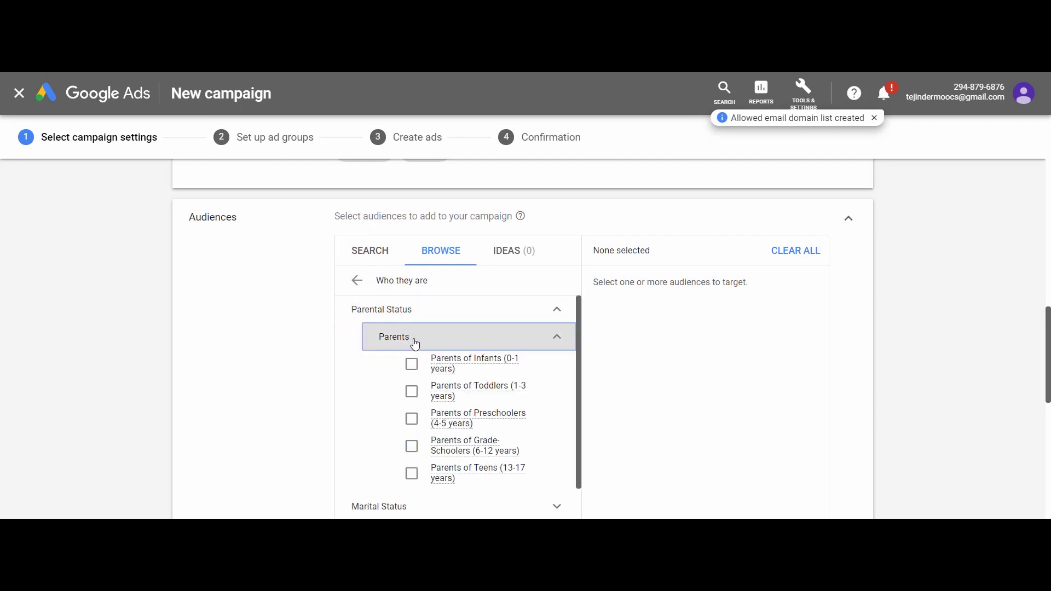
scroll(438, 382, down, 1)
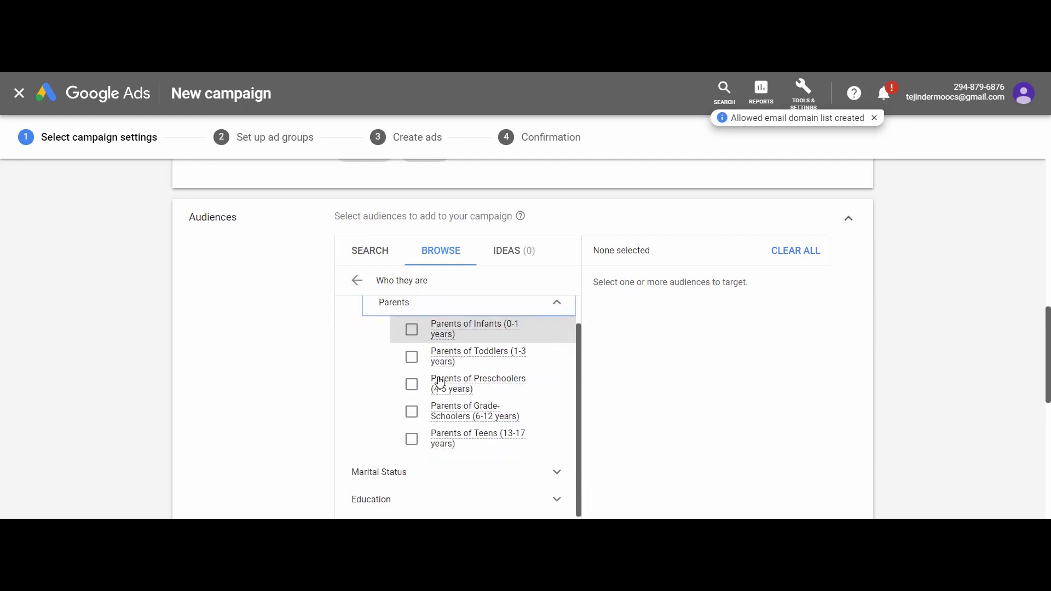
scroll(440, 382, up, 1)
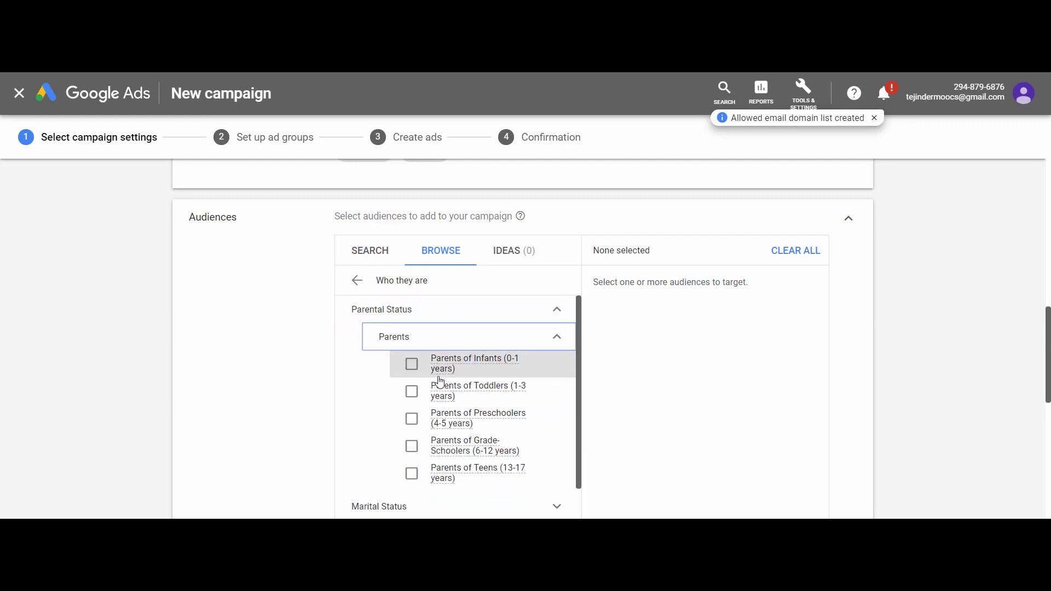
click(556, 337)
click(561, 319)
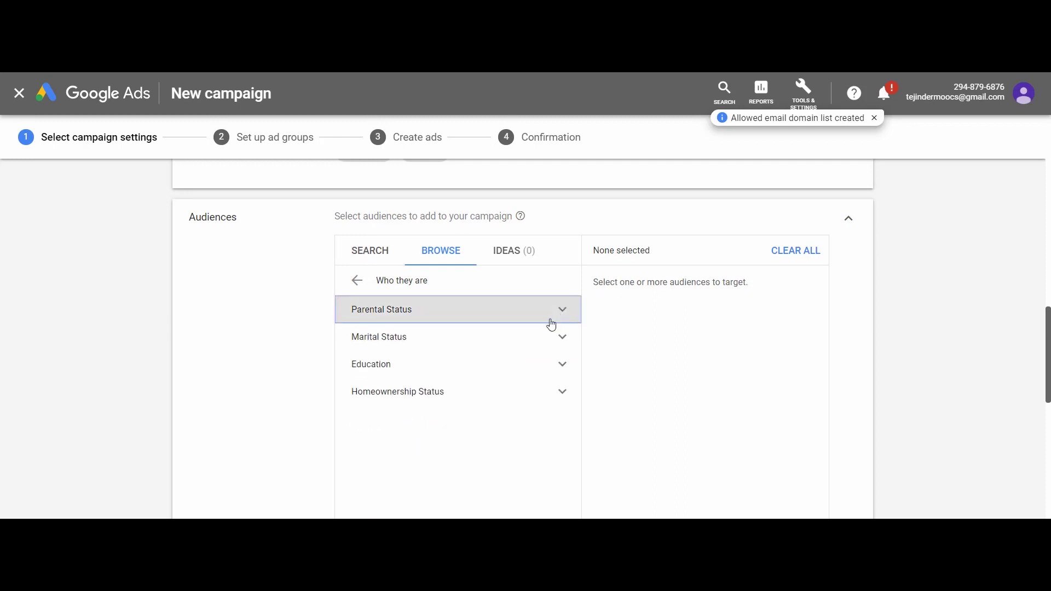
click(400, 339)
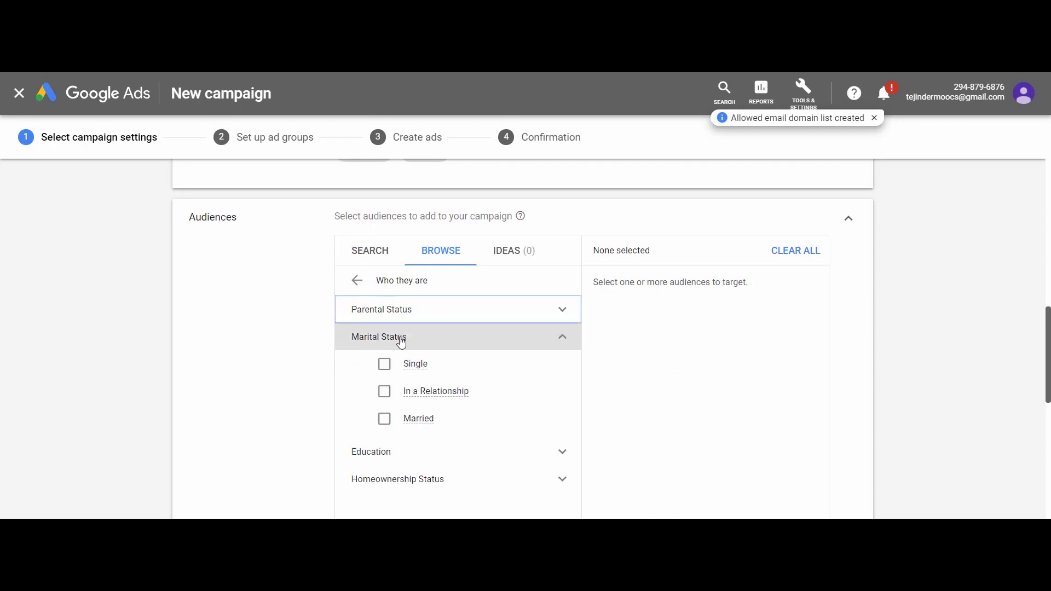
click(553, 337)
Under Education, select Bachelor's Degree, Advanced Degree and Current College Students; then check Homeownership Status.
click(477, 364)
click(461, 417)
scroll(448, 372, down, 2)
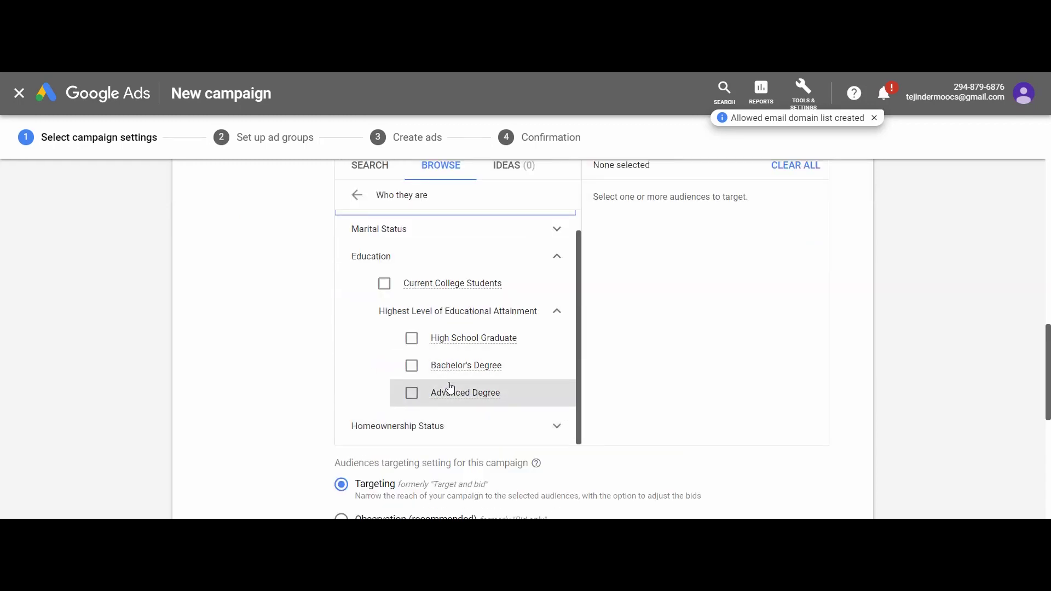
click(411, 366)
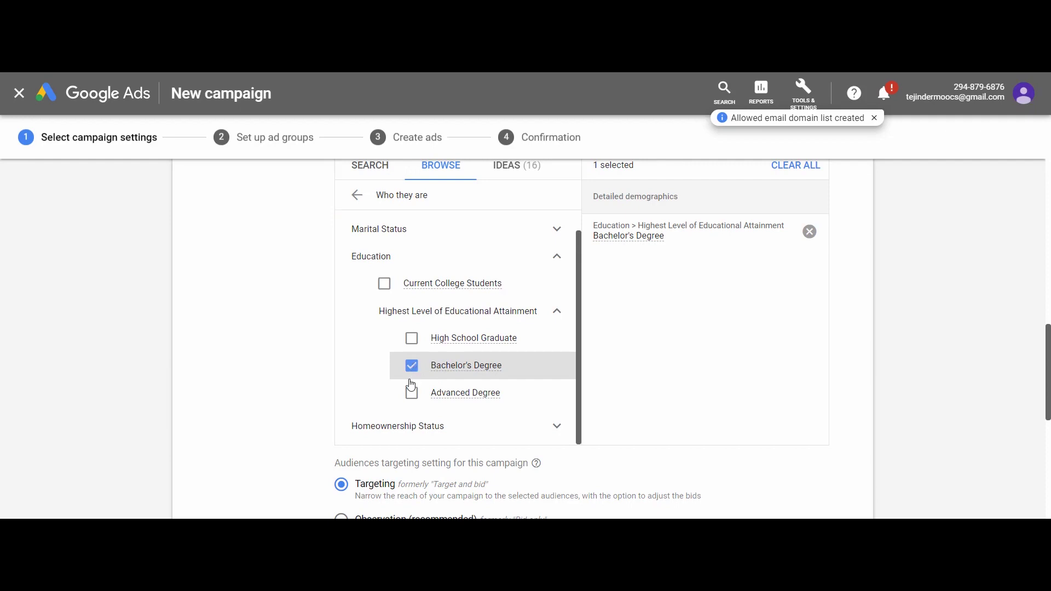
click(412, 393)
click(385, 285)
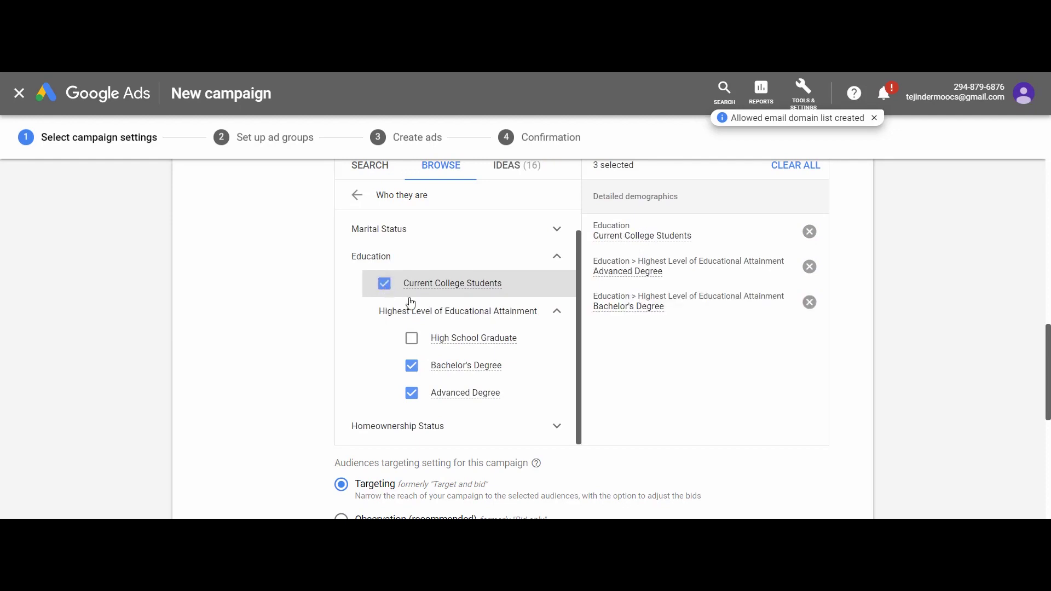
scroll(418, 308, down, 2)
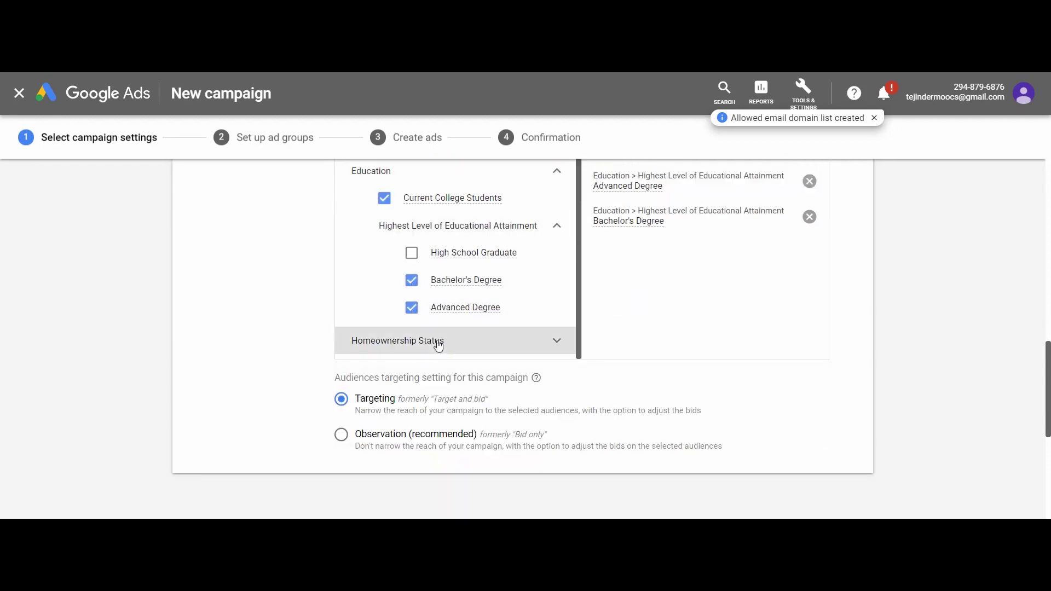
scroll(436, 345, up, 1)
scroll(435, 341, up, 2)
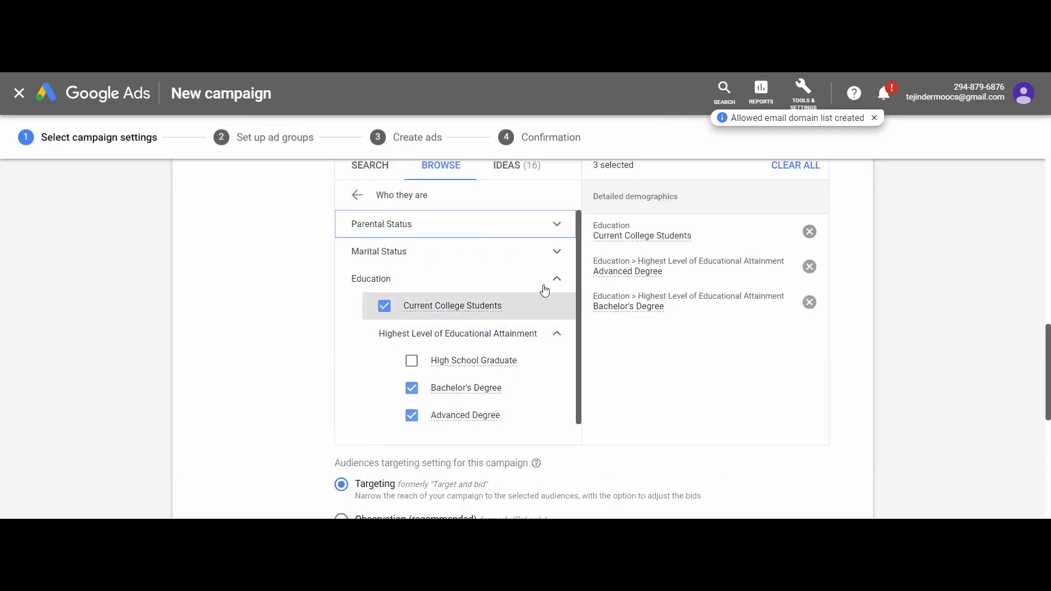
click(549, 280)
click(448, 307)
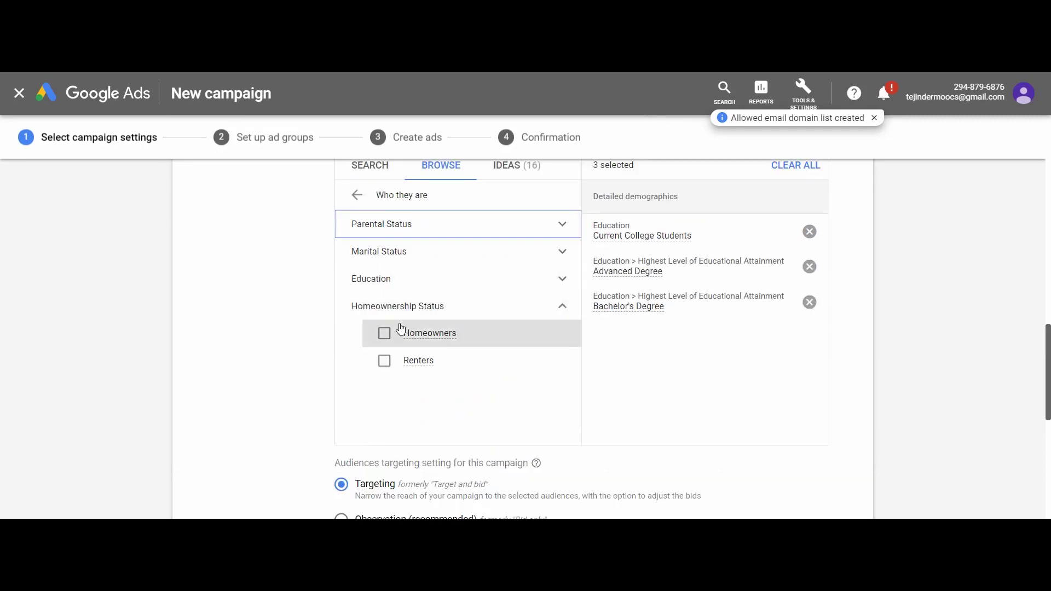
click(405, 307)
scroll(416, 328, up, 2)
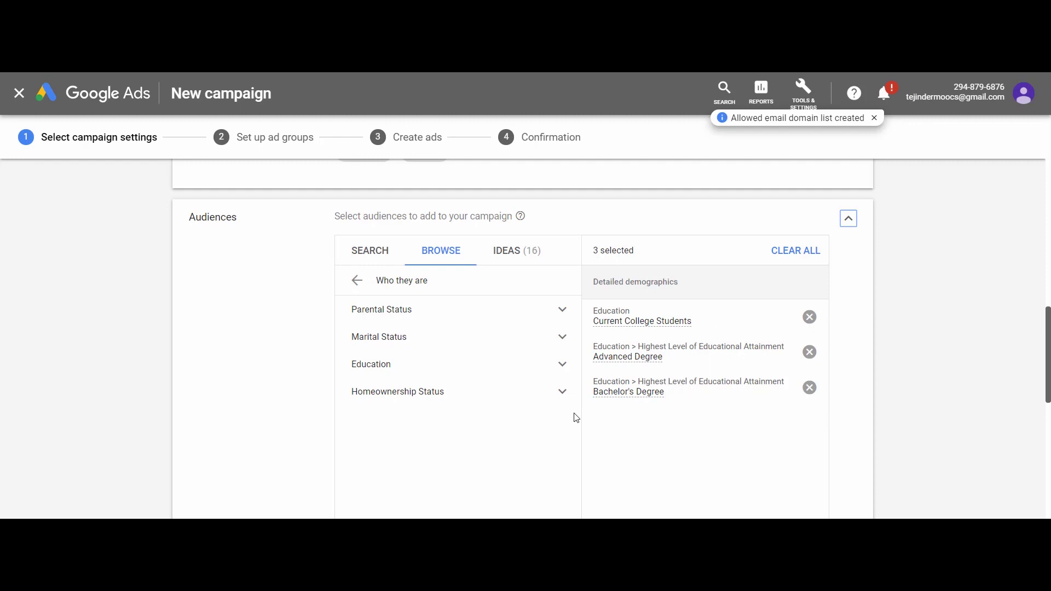
click(369, 250)
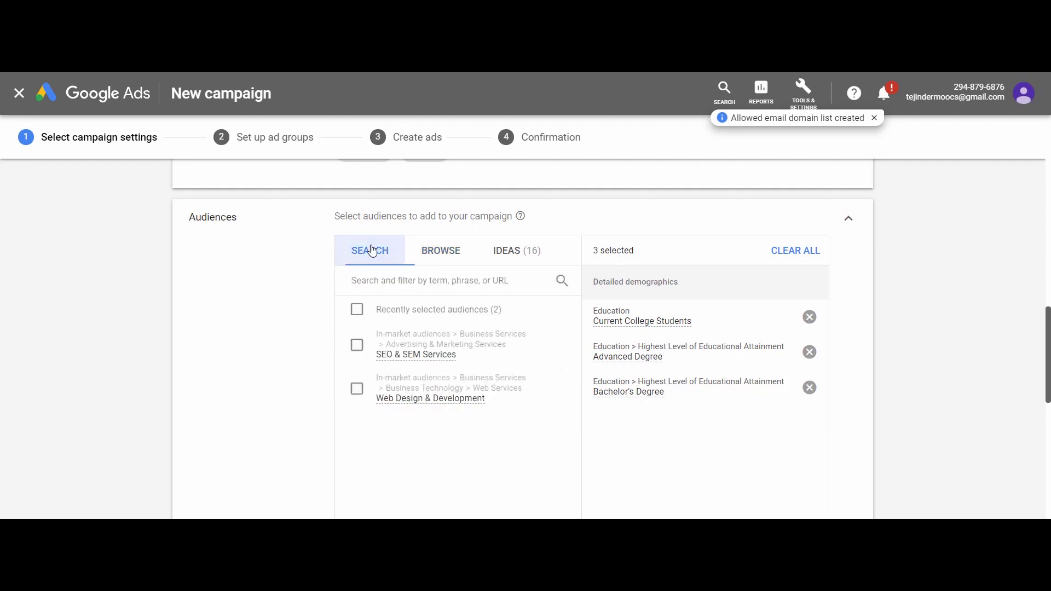
click(385, 282)
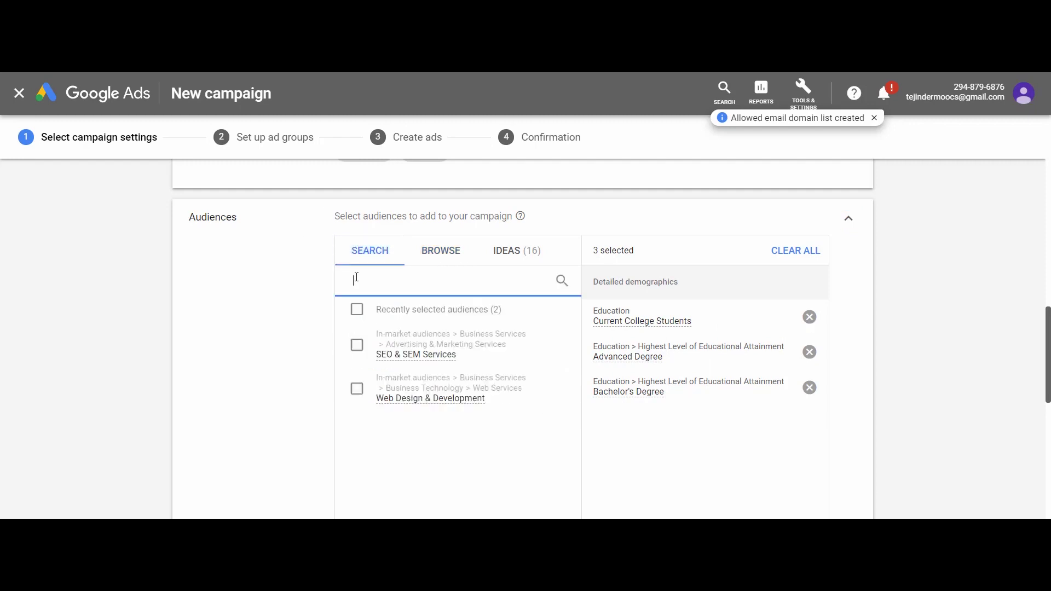
click(433, 265)
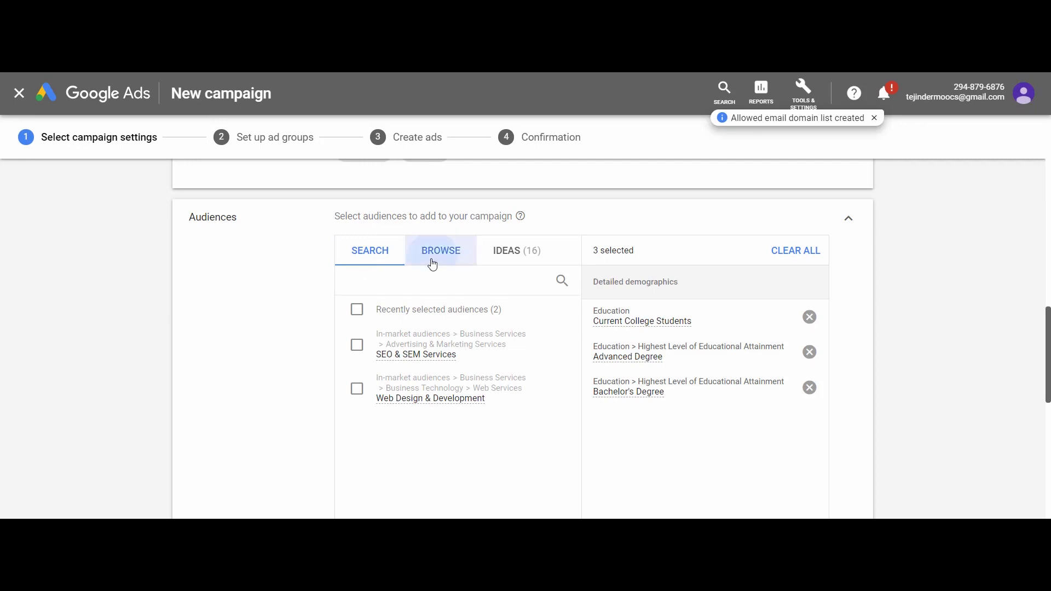
click(517, 262)
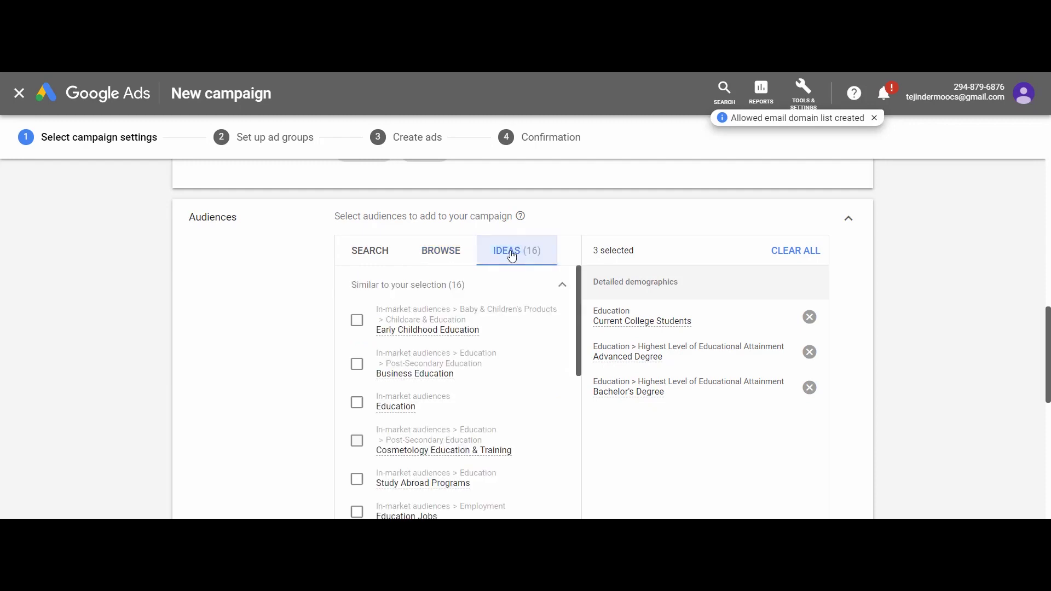
mouse_move(377, 374)
scroll(377, 374, down, 10)
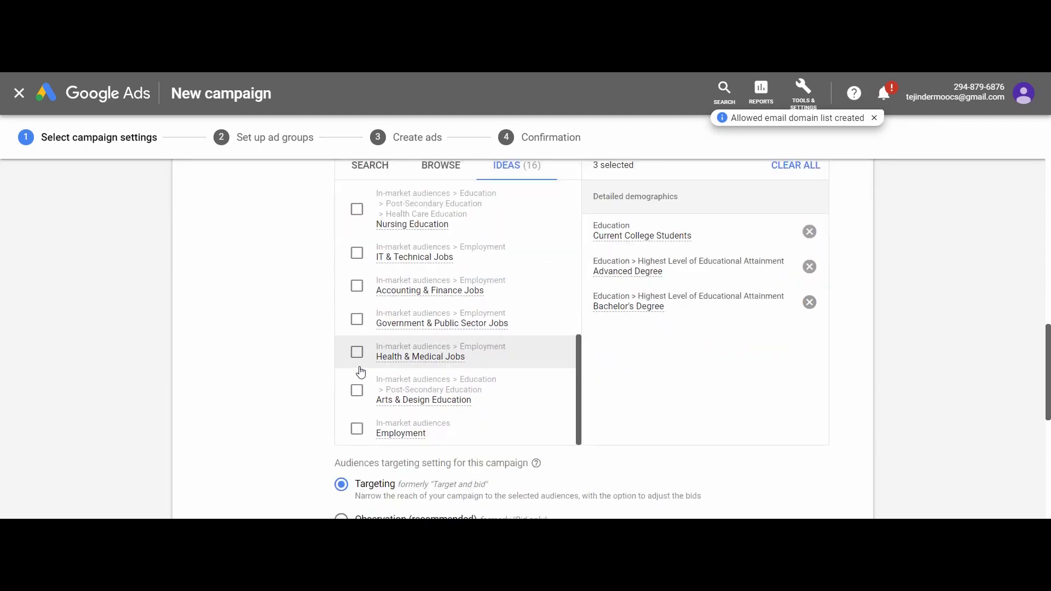
scroll(359, 373, up, 12)
Return to the top-level audience categories and add the Education in-market audience.
click(437, 337)
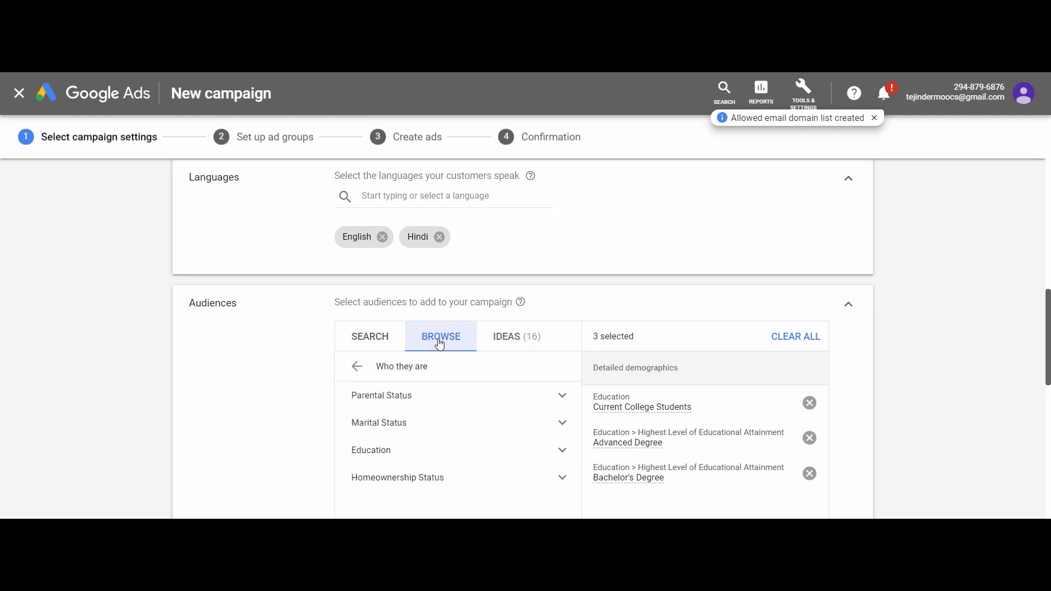
click(356, 363)
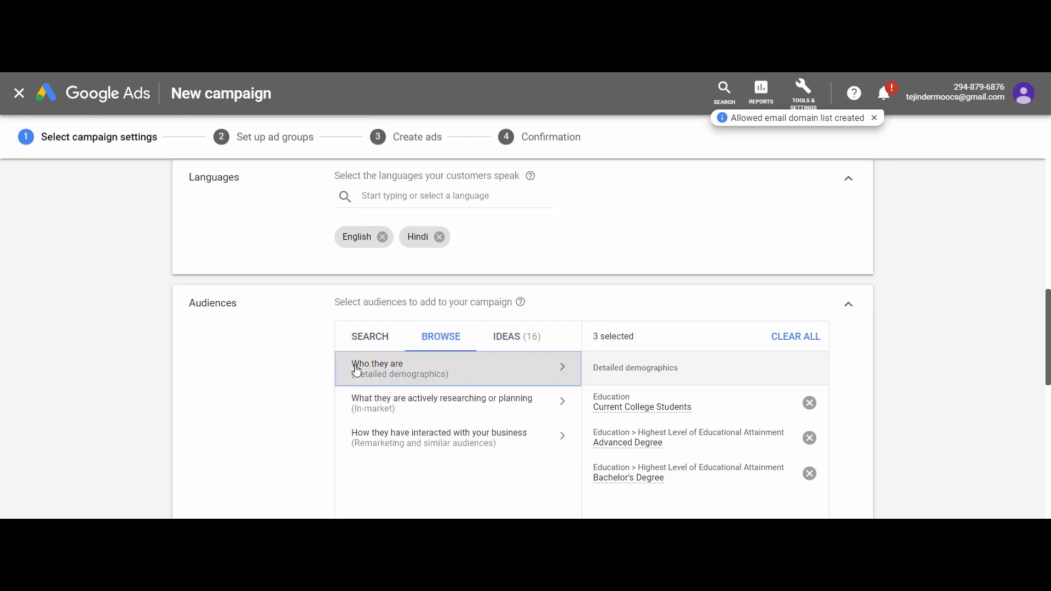
click(512, 407)
scroll(513, 406, down, 1)
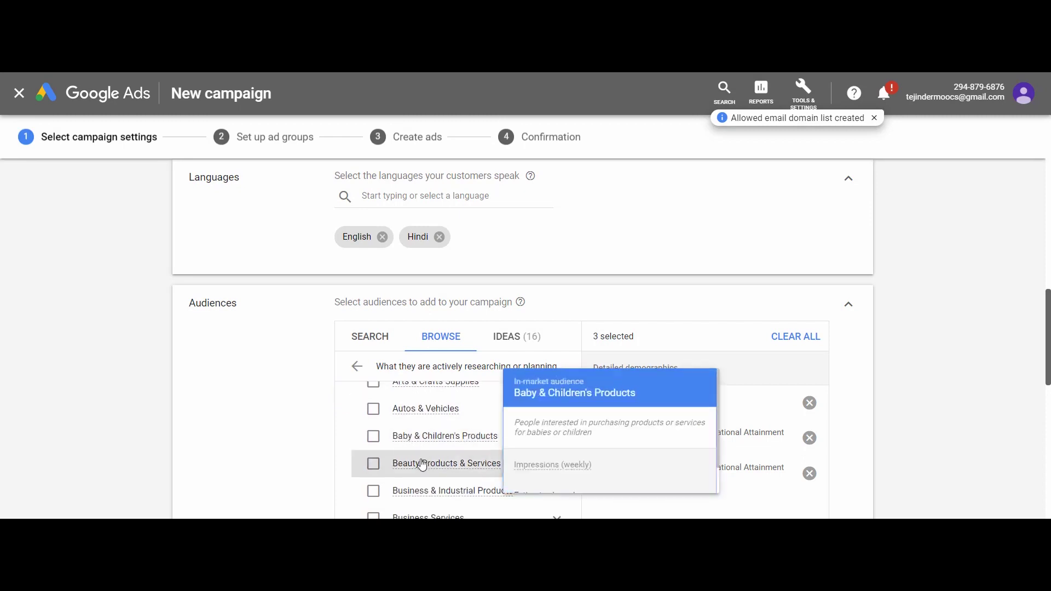
scroll(432, 464, down, 1)
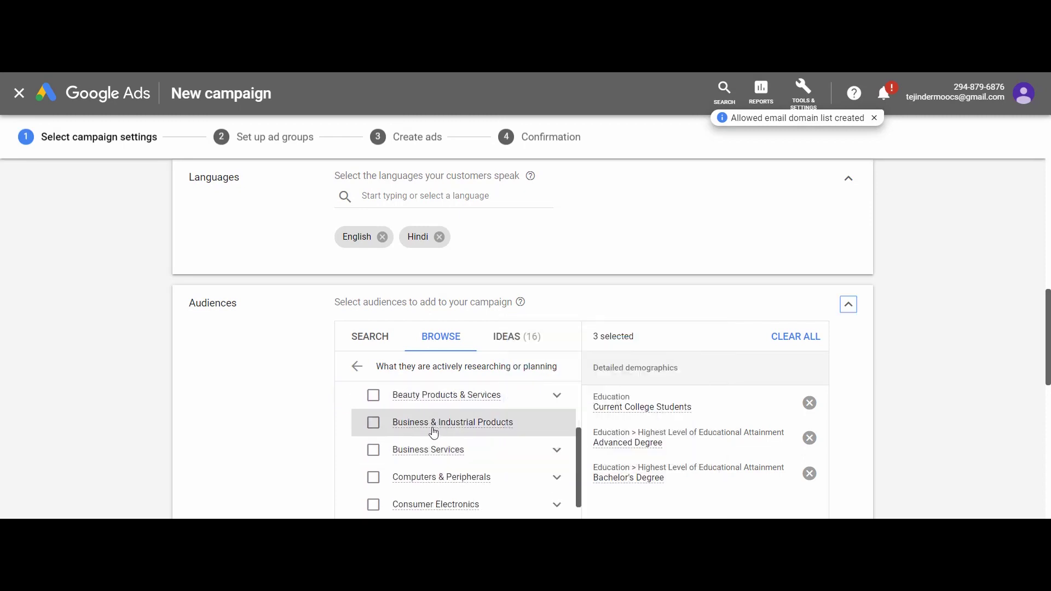
scroll(437, 449, down, 2)
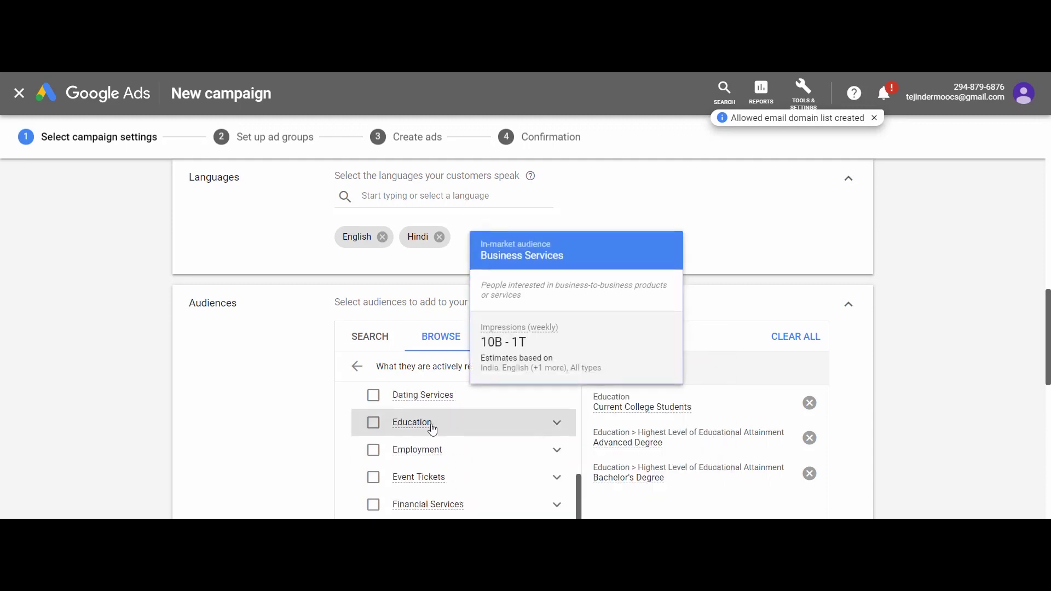
click(433, 429)
Scroll through the audience selections, keeping the setting on Targeting.
scroll(432, 430, down, 2)
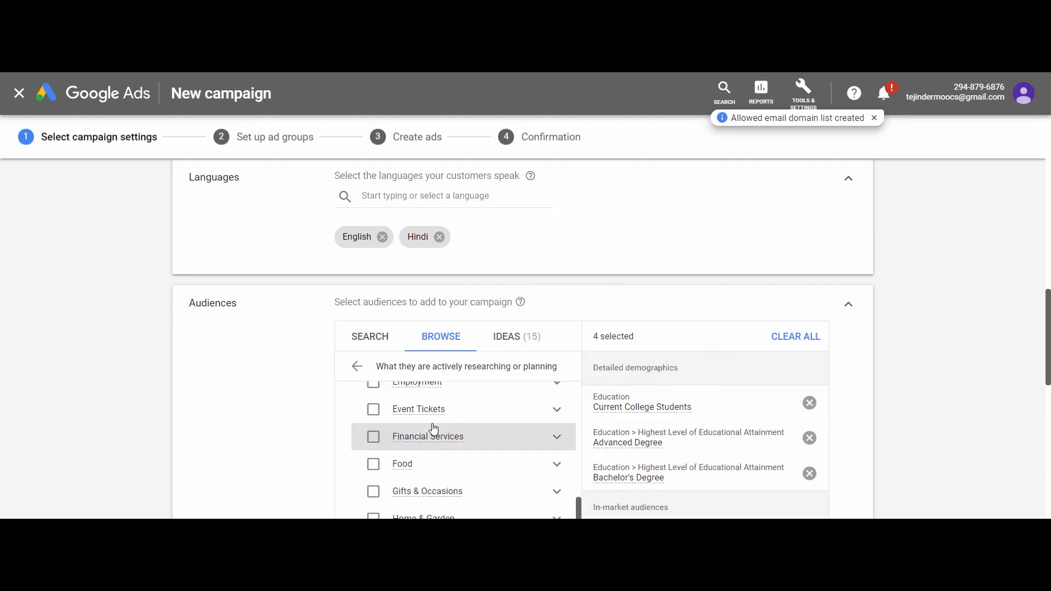
scroll(432, 429, up, 2)
scroll(432, 430, down, 2)
scroll(429, 449, up, 3)
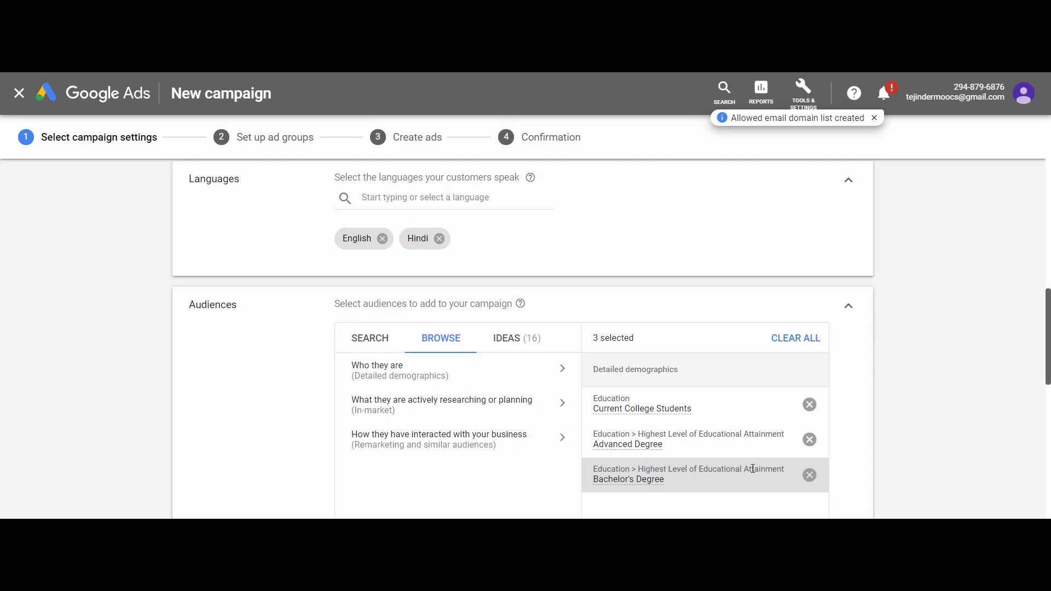
scroll(745, 469, down, 2)
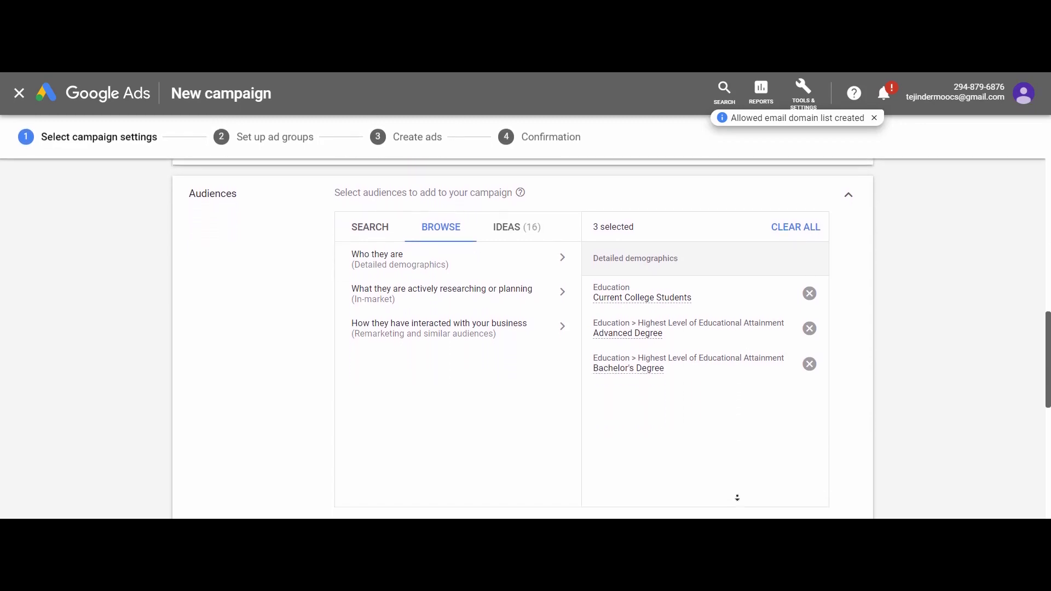
scroll(737, 498, down, 3)
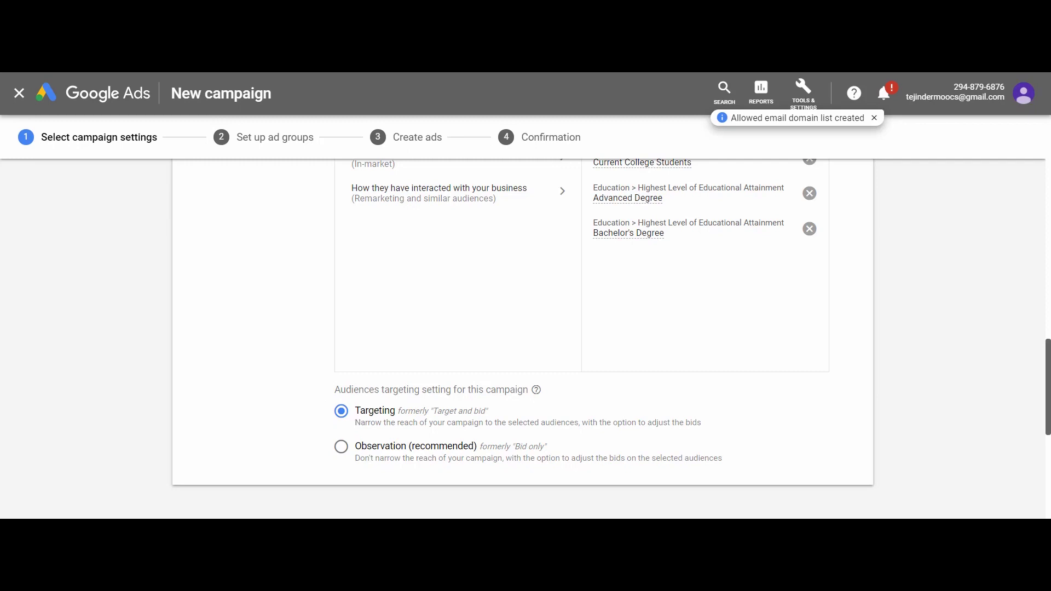
scroll(692, 415, down, 4)
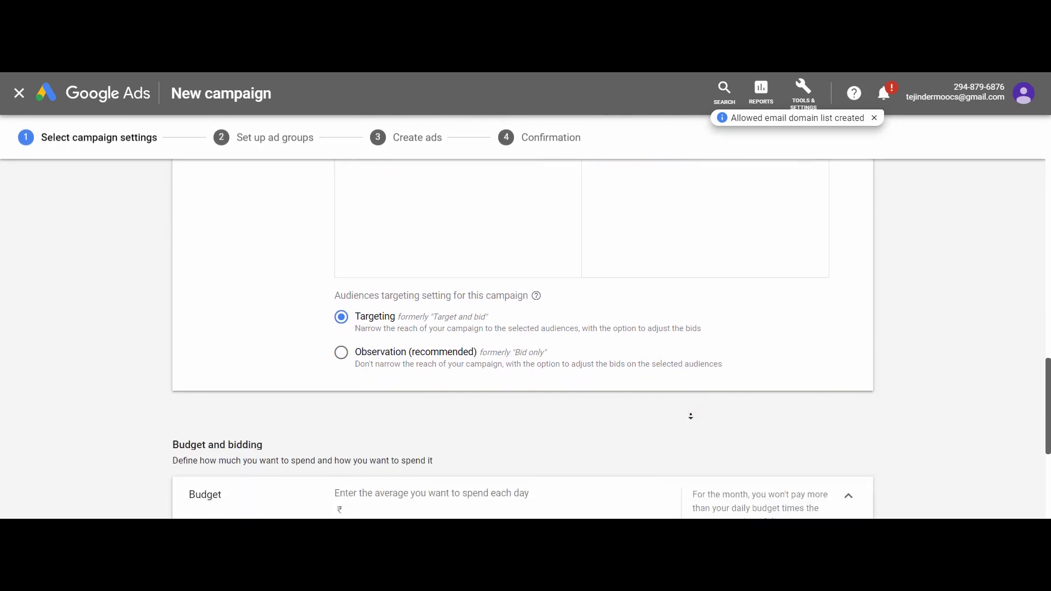
Enter 1000 as the campaign's average daily budget so it shows ₹1,000.00.
scroll(690, 415, down, 2)
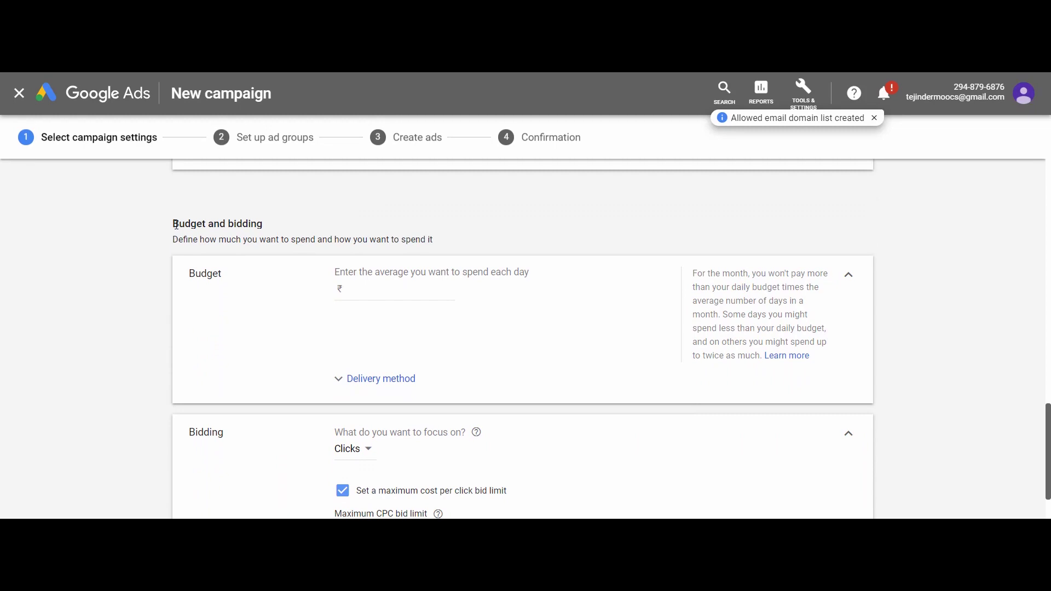
drag(172, 224, 257, 221)
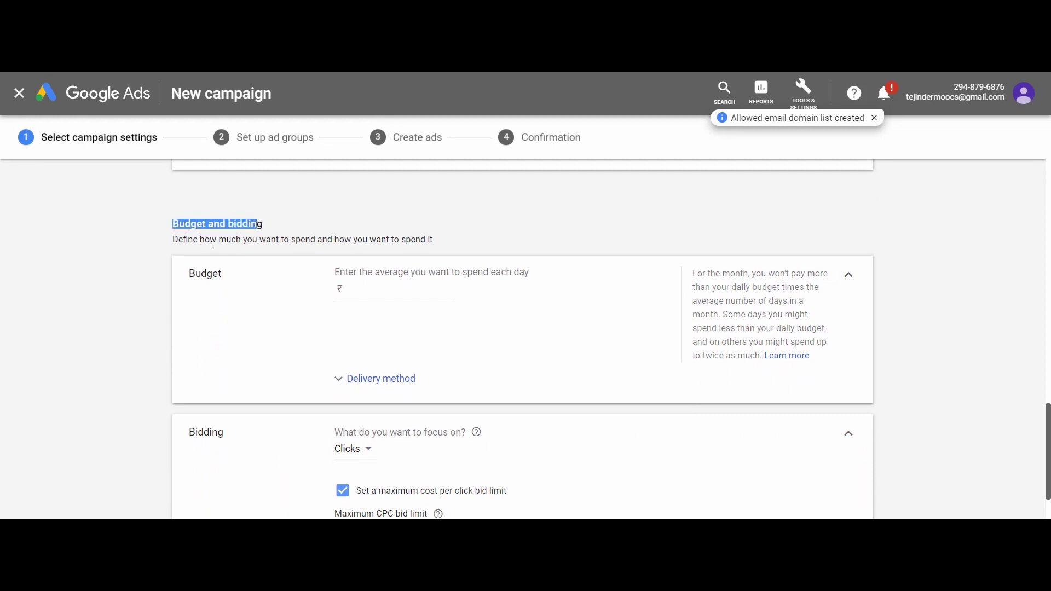
click(339, 271)
text(1000)
click(445, 326)
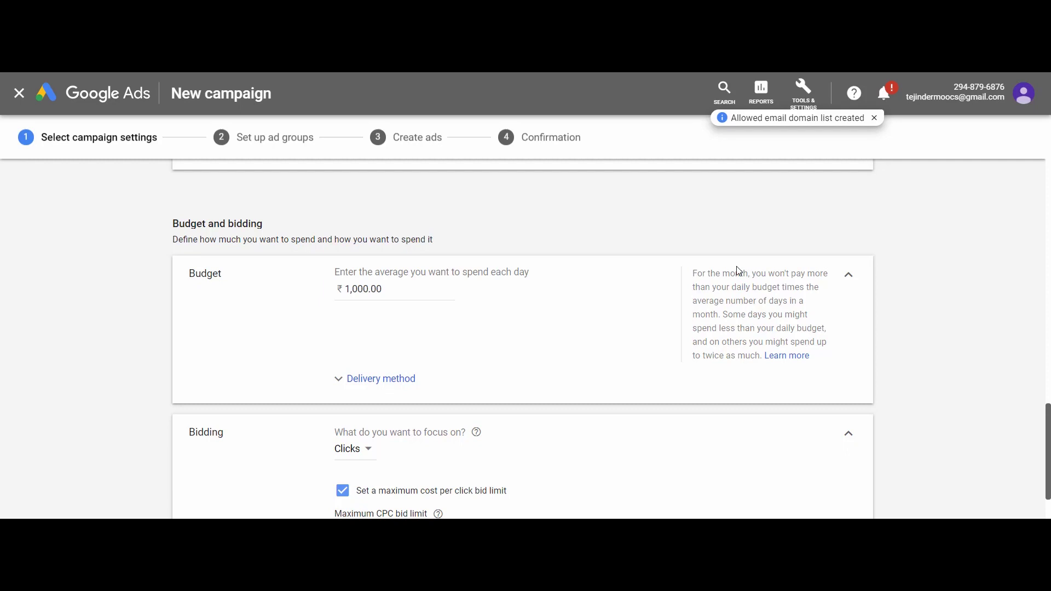
Expand Delivery method, leaving Standard (Recommended) selected, and scroll down to bidding.
click(341, 384)
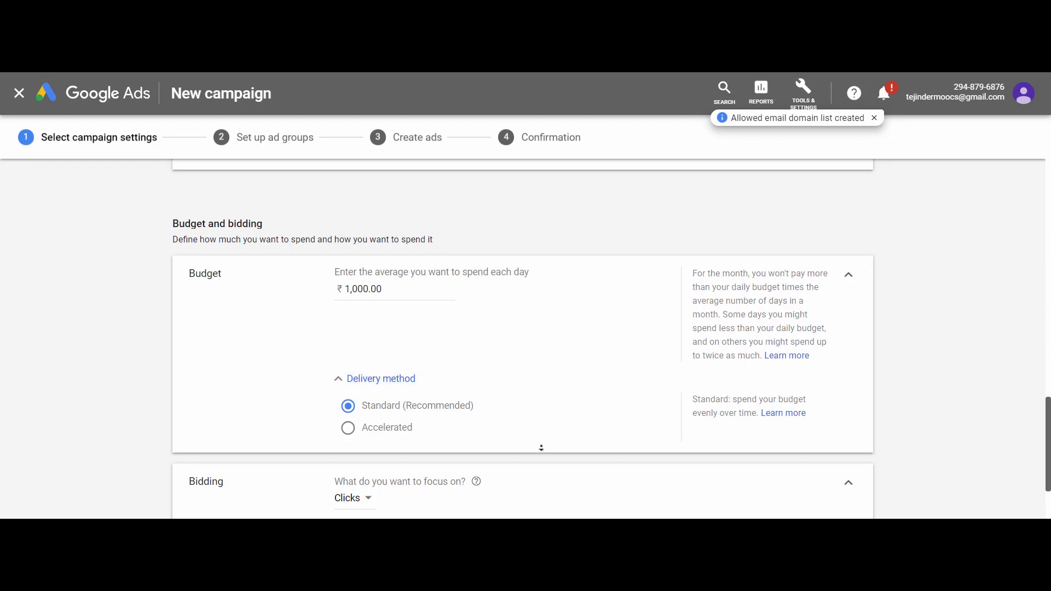
scroll(542, 433, down, 3)
scroll(542, 463, down, 1)
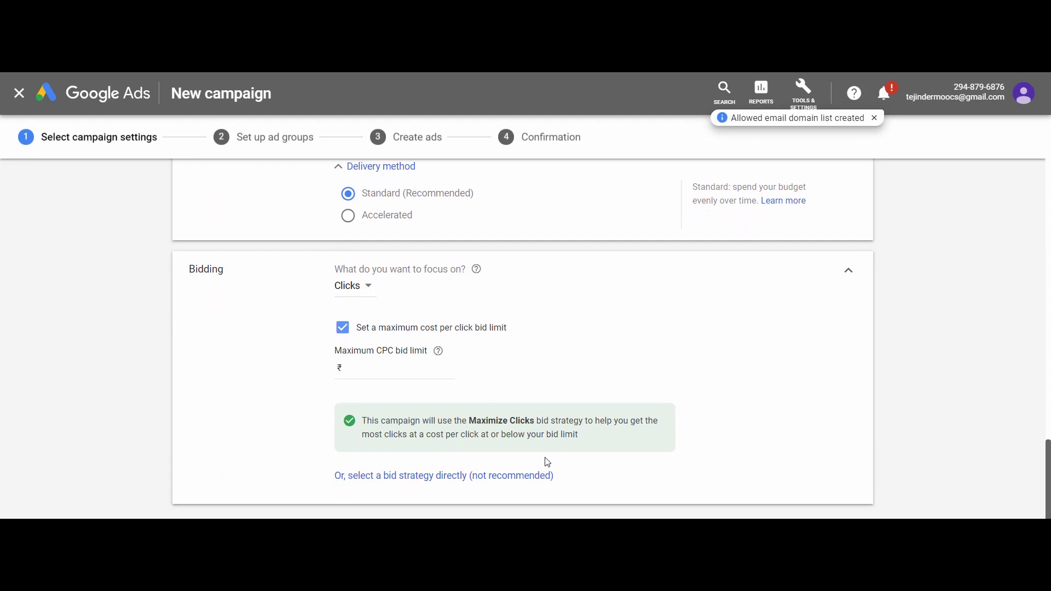
click(353, 286)
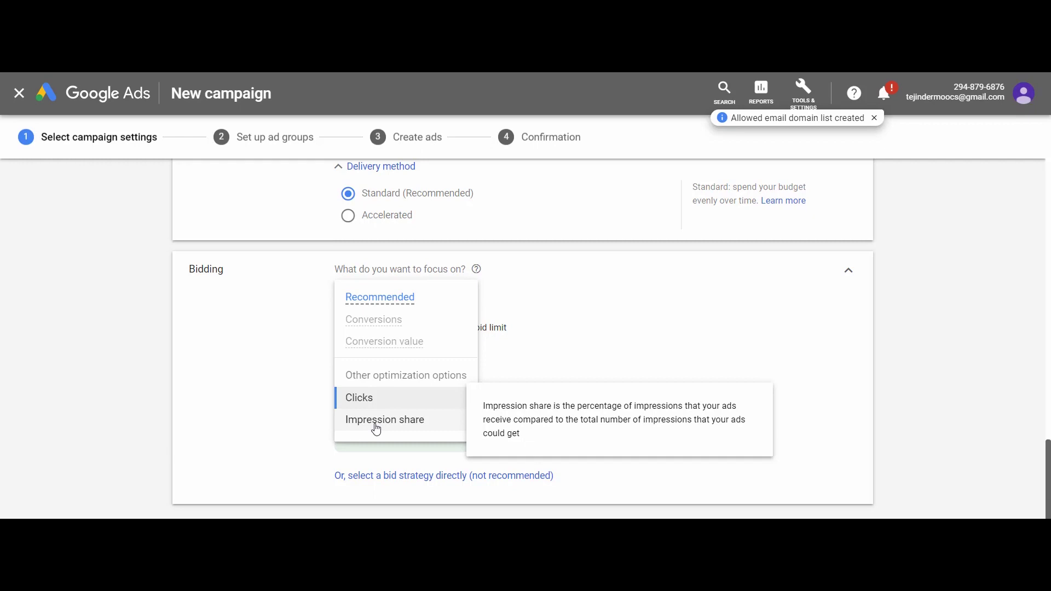
click(362, 398)
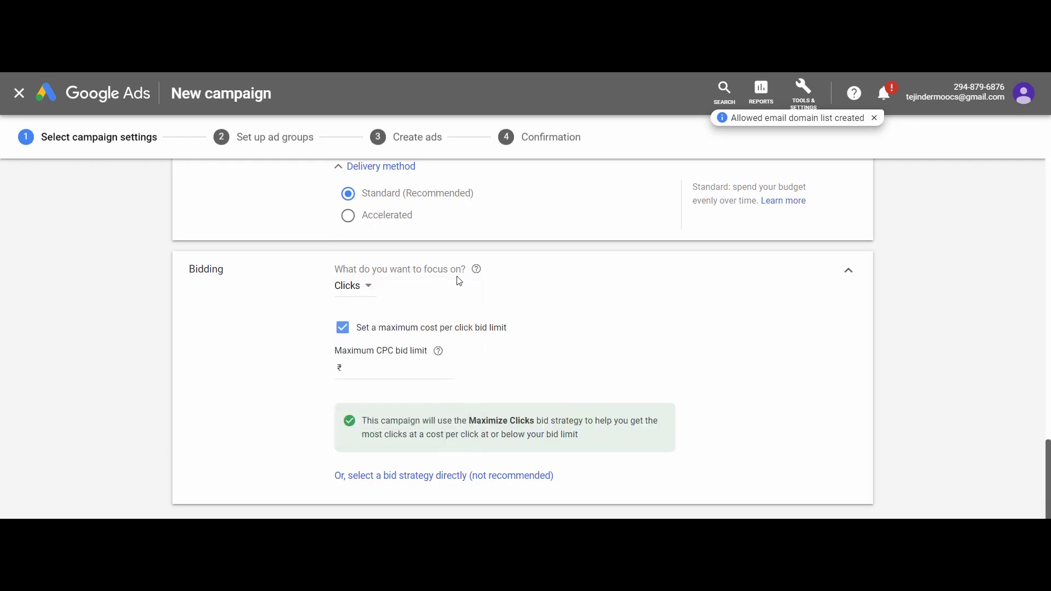
click(360, 292)
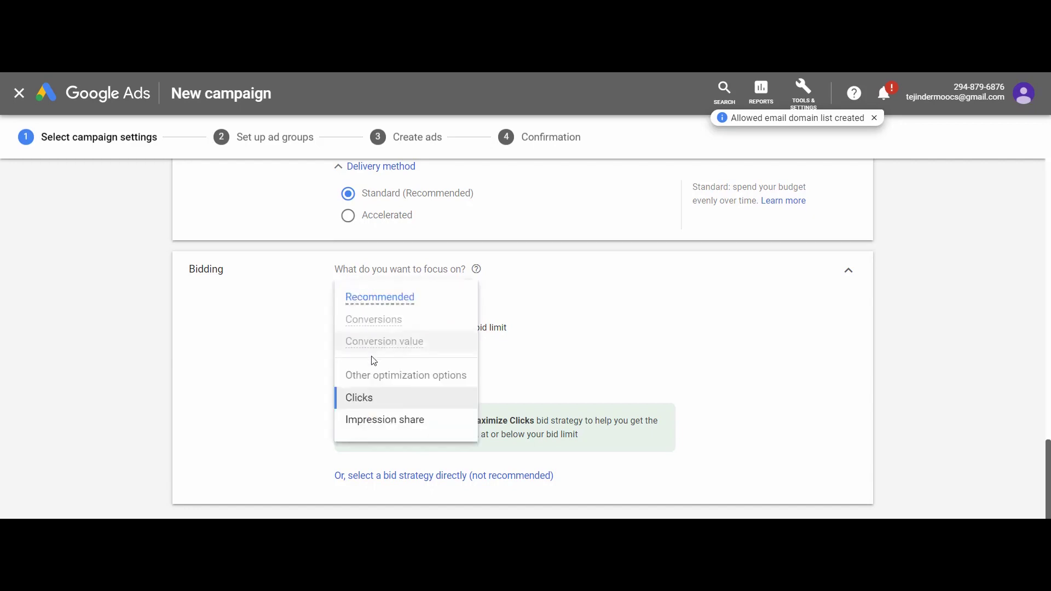
mouse_move(362, 397)
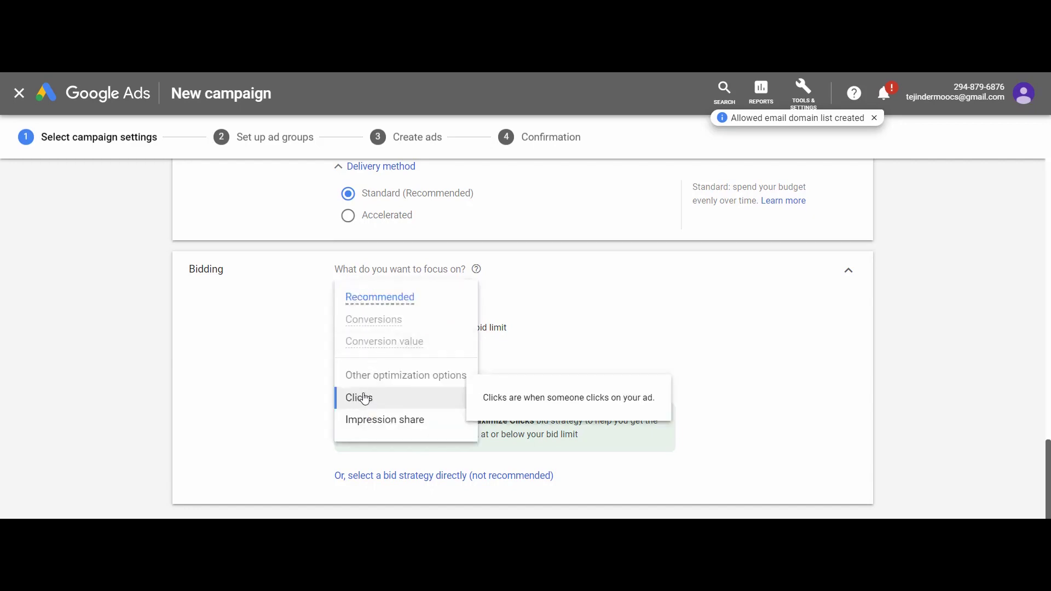
mouse_move(375, 428)
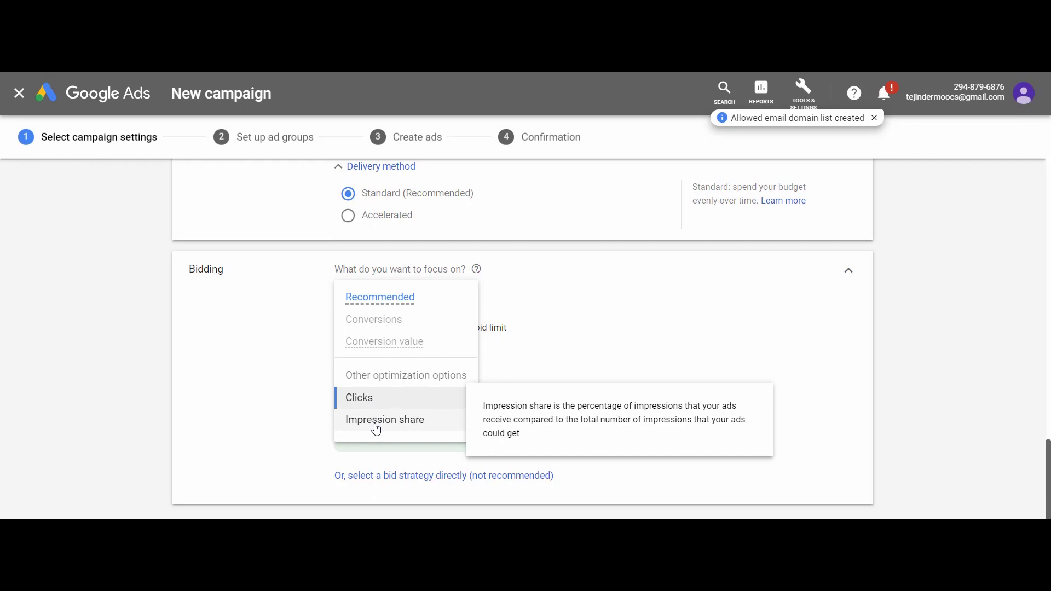
click(517, 350)
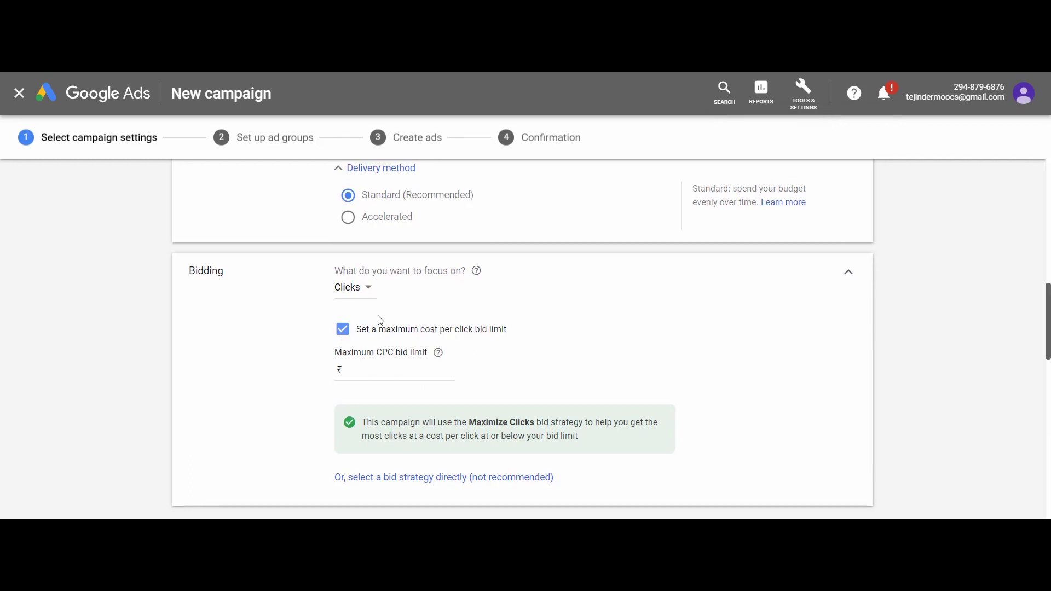
Replace the Maximize Clicks strategy with Manual CPC chosen as a direct bid strategy.
click(355, 370)
drag(467, 422, 530, 431)
click(397, 478)
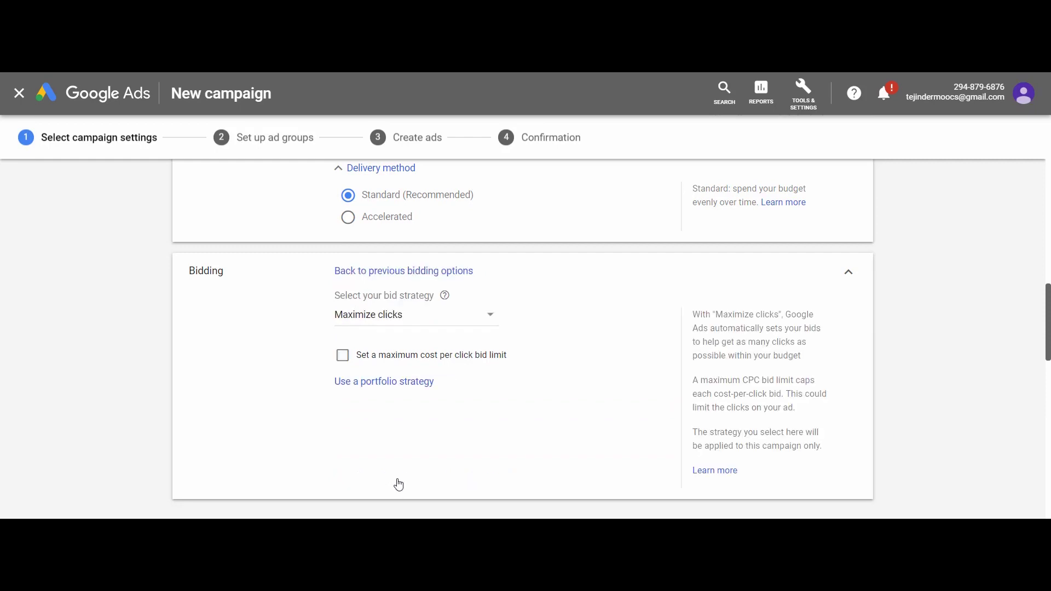
click(414, 325)
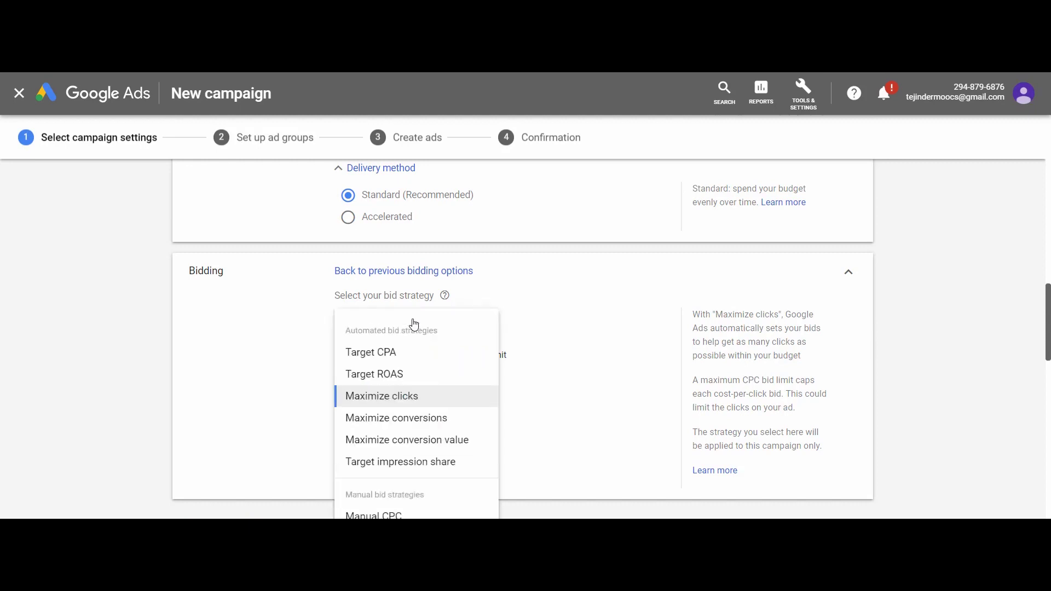
click(383, 516)
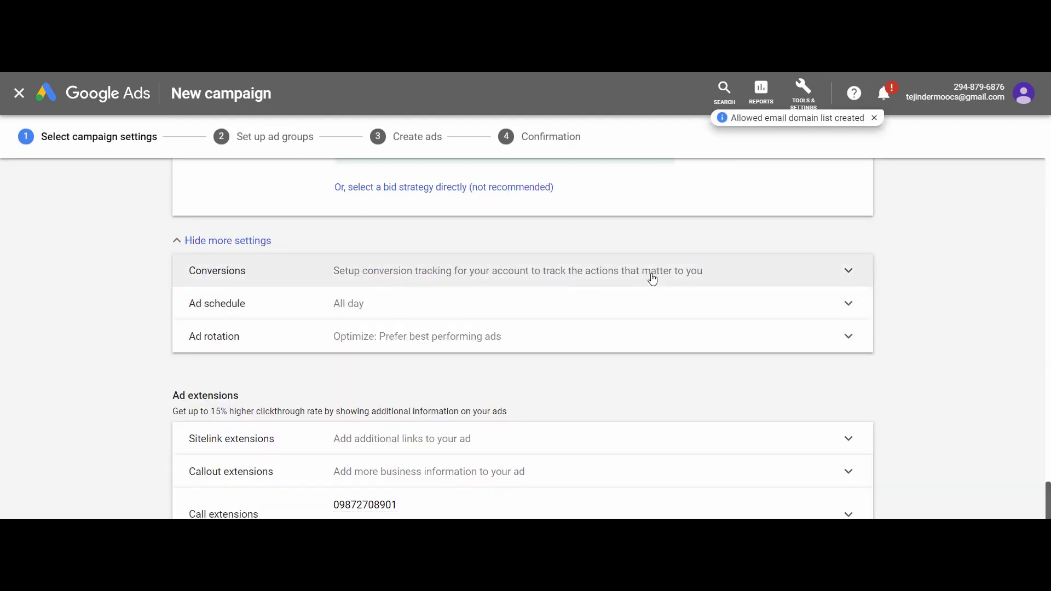
Check the Conversions setting, then expand the Ad schedule editor.
click(833, 276)
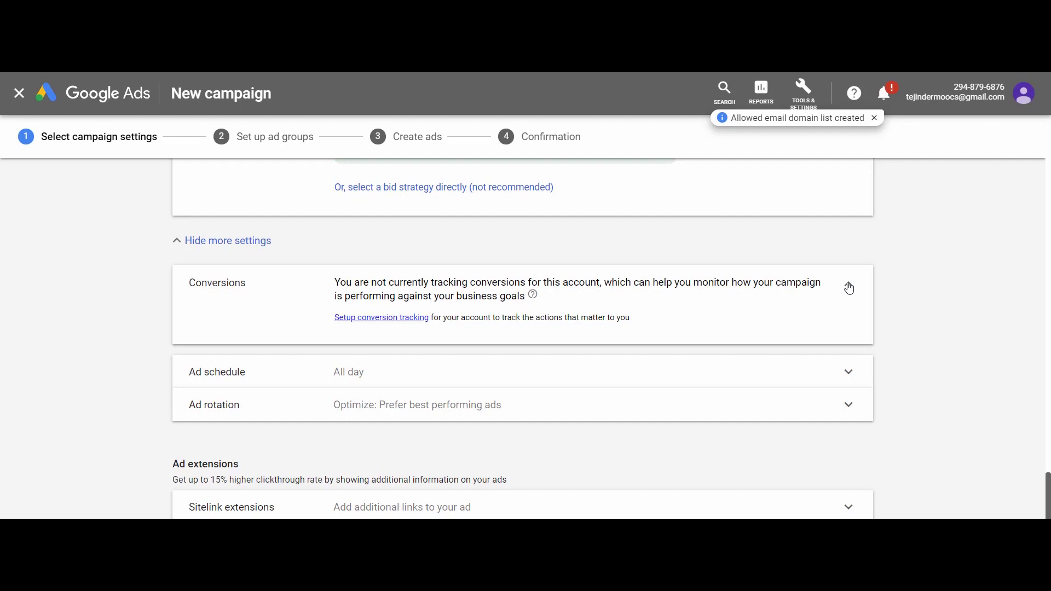
click(849, 289)
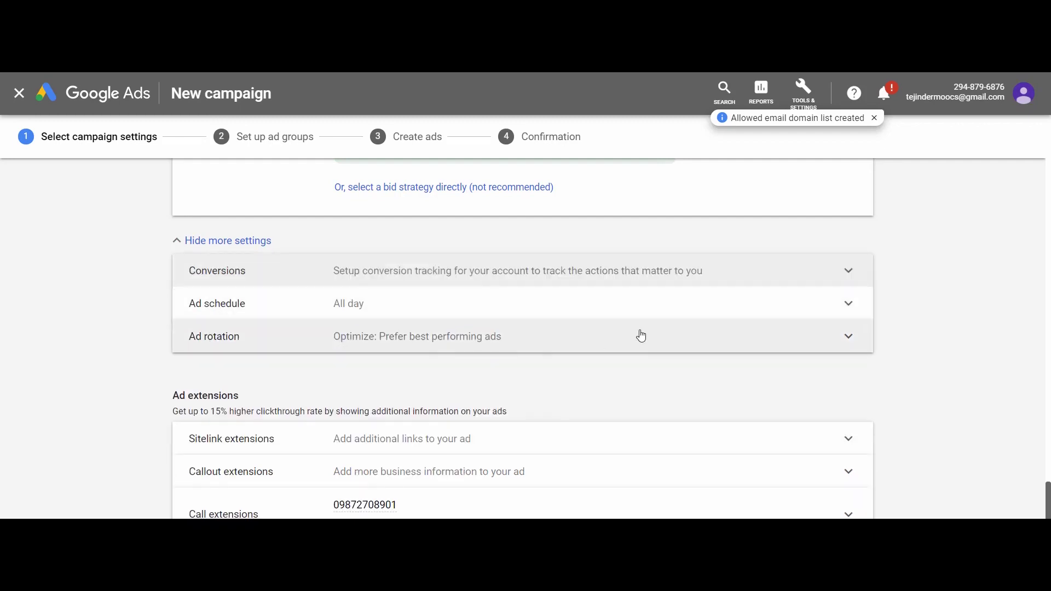
click(846, 305)
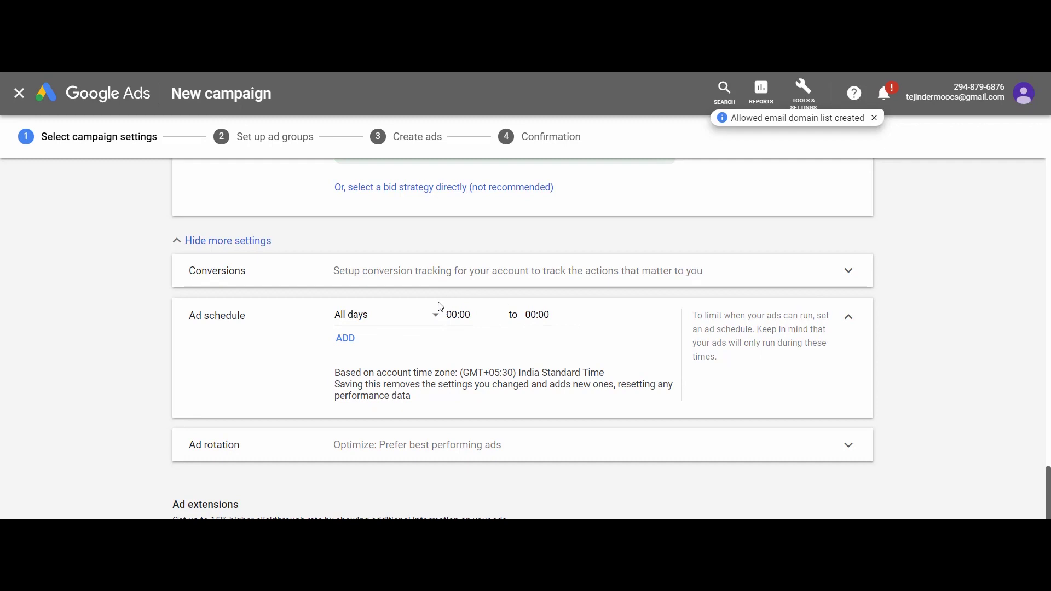
Add a second schedule row, setting the first to Tuesdays and the second to Thursdays.
click(433, 320)
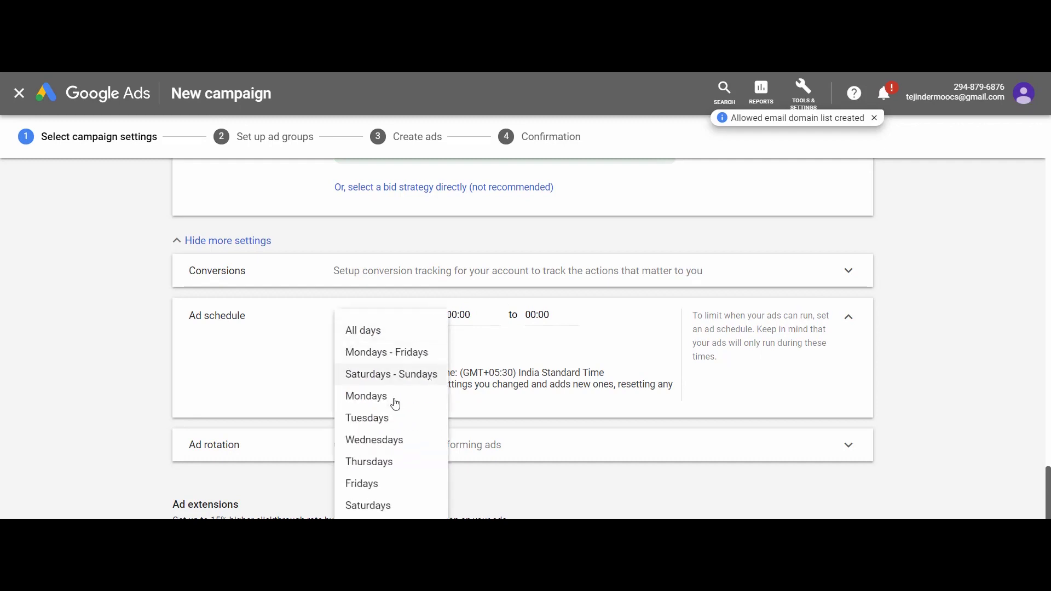
click(355, 333)
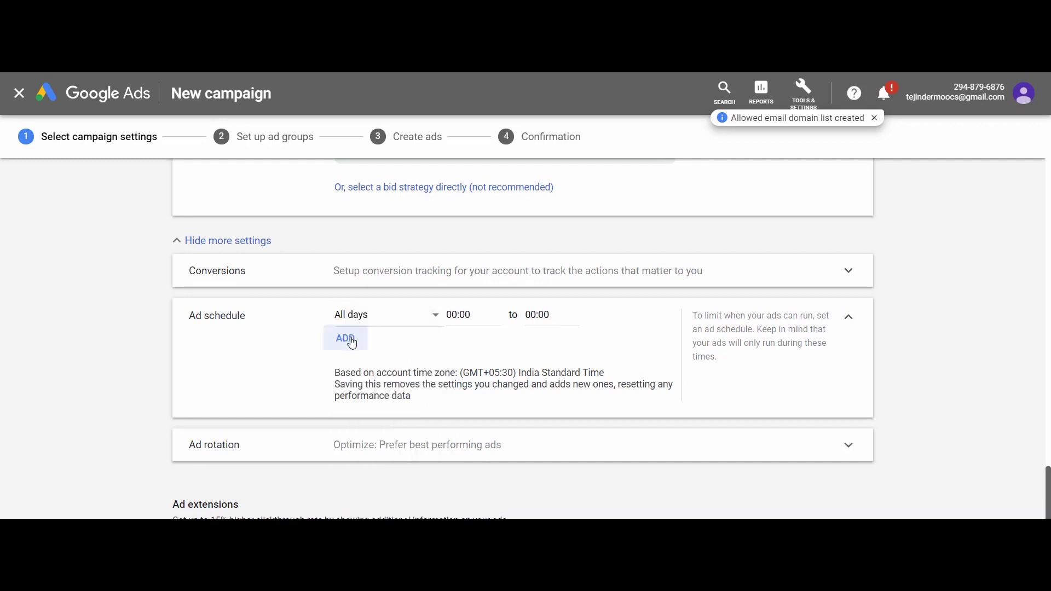
click(352, 341)
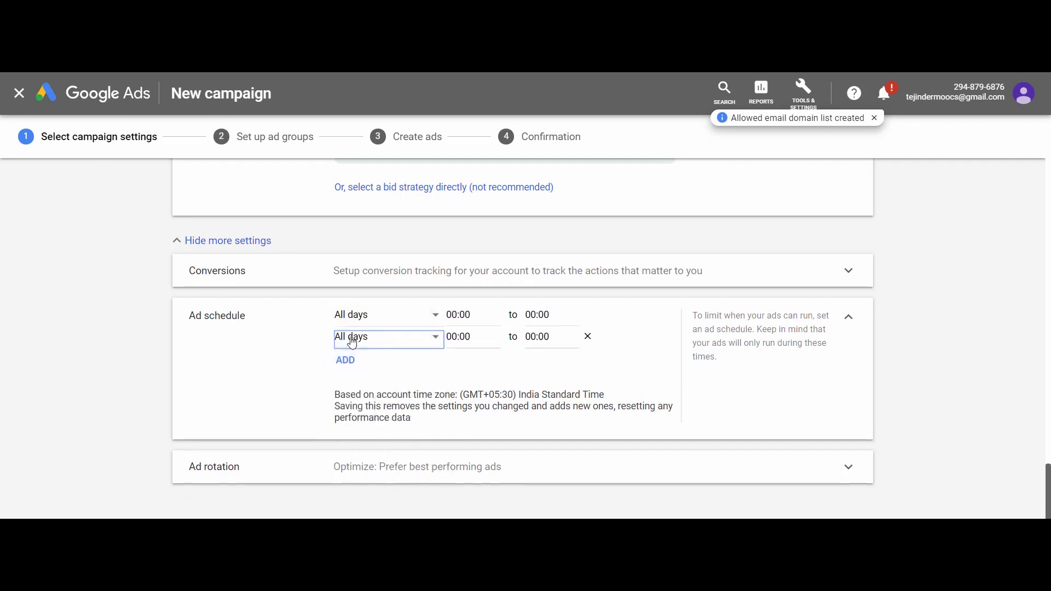
click(414, 322)
click(411, 417)
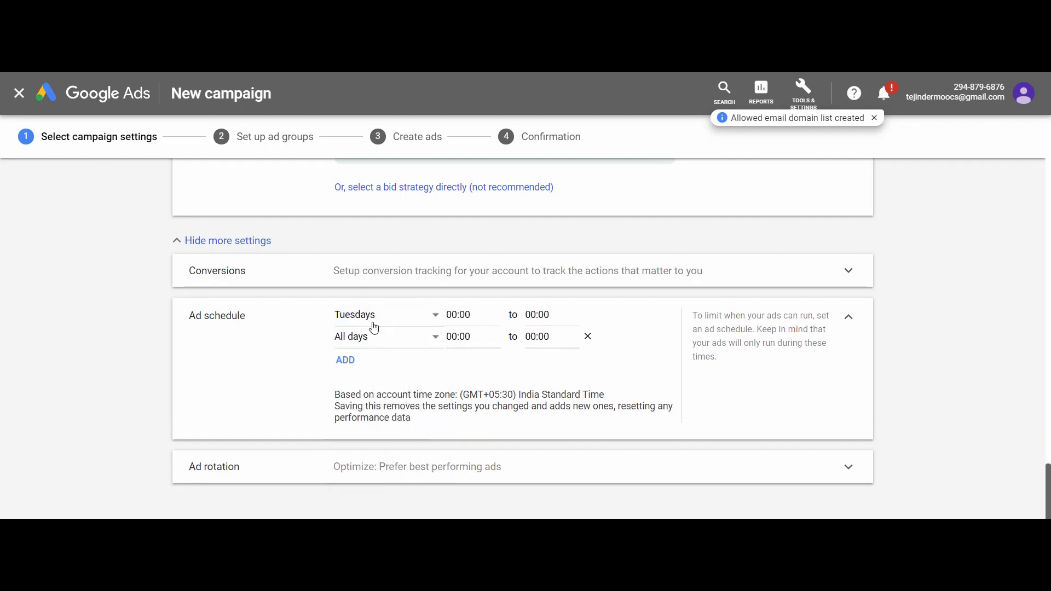
click(394, 340)
click(406, 484)
click(435, 338)
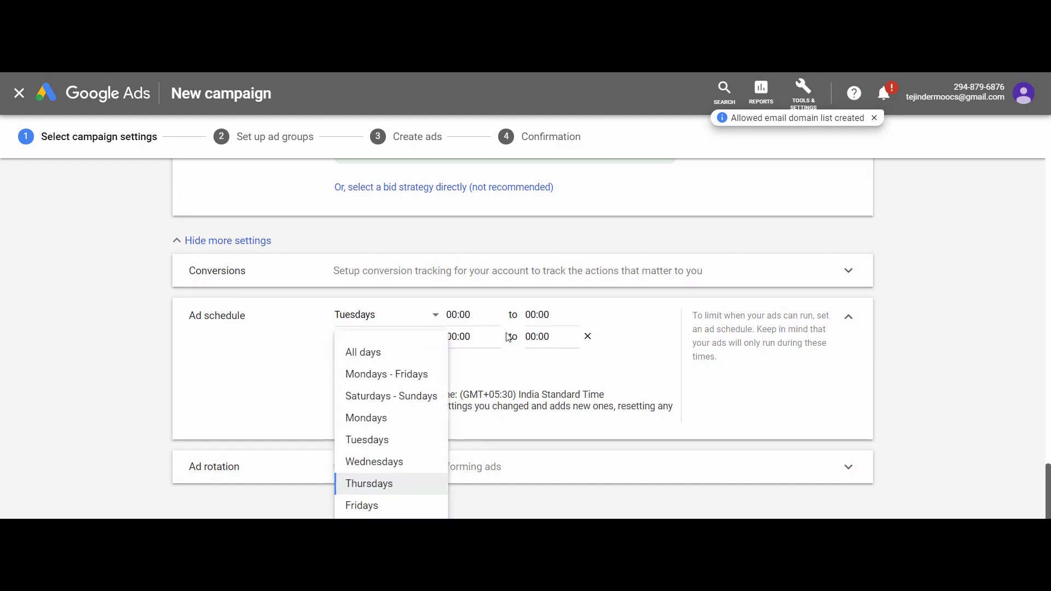
Set the Tuesday schedule's start and end times both to 01:15.
click(482, 317)
click(471, 457)
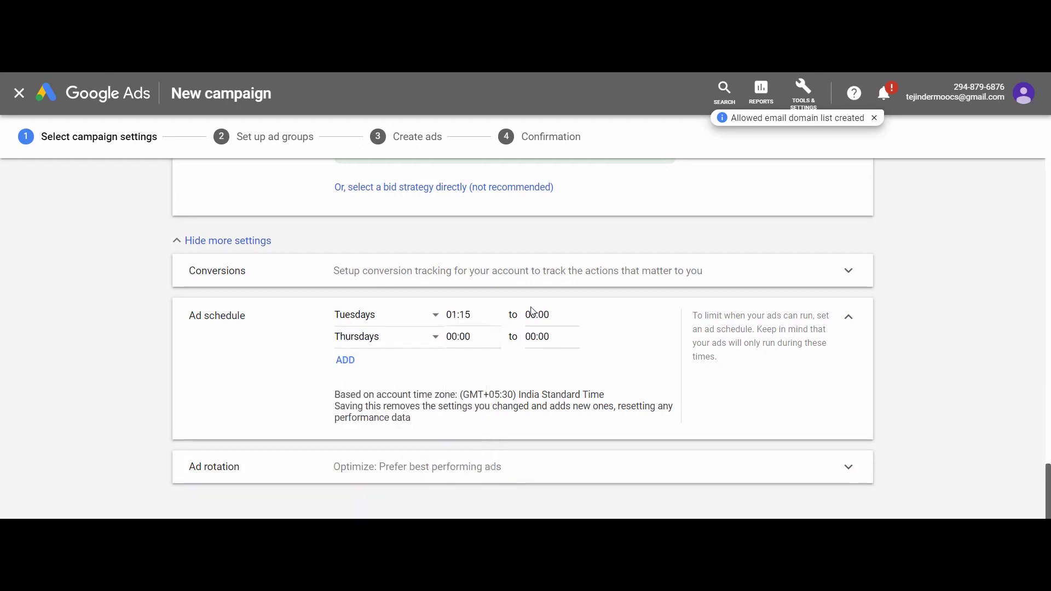
click(535, 315)
click(544, 458)
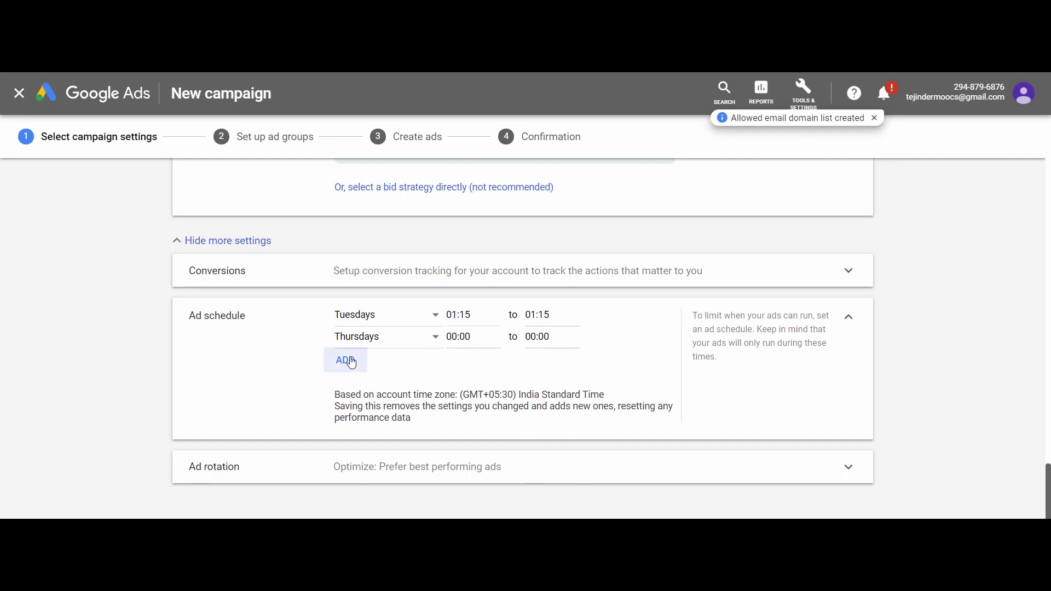
scroll(314, 360, down, 3)
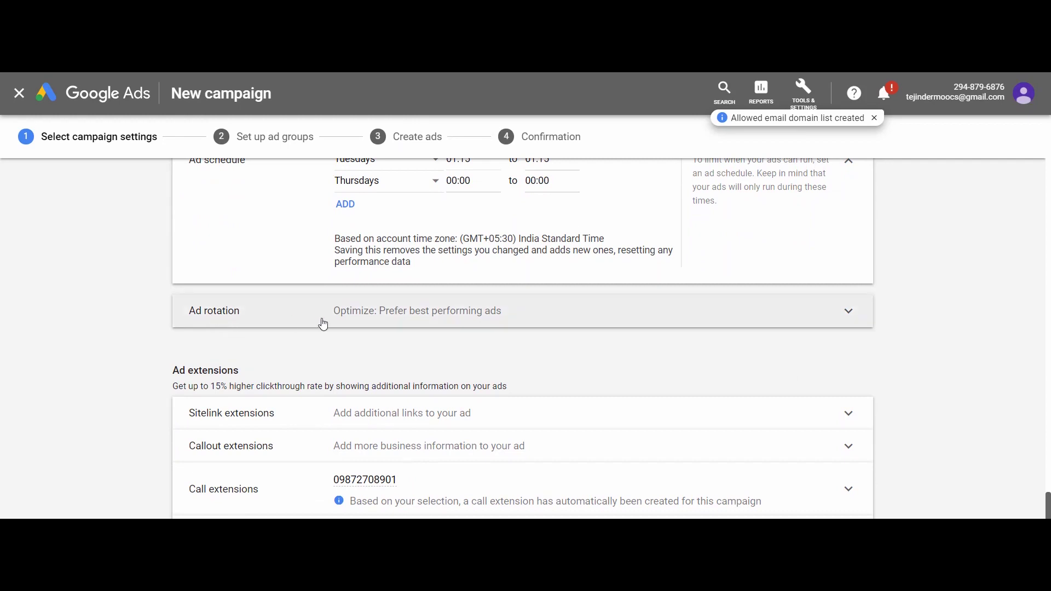
Expand Ad rotation, try 'Do not optimize', then reselect 'Optimize: Prefer best performing ads'.
click(845, 312)
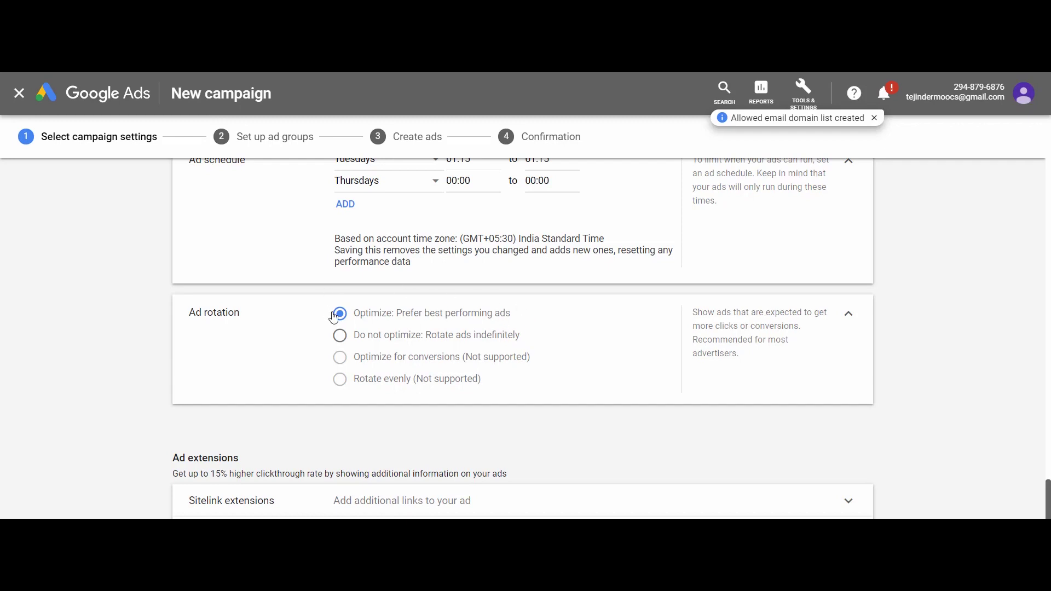
click(340, 335)
click(340, 316)
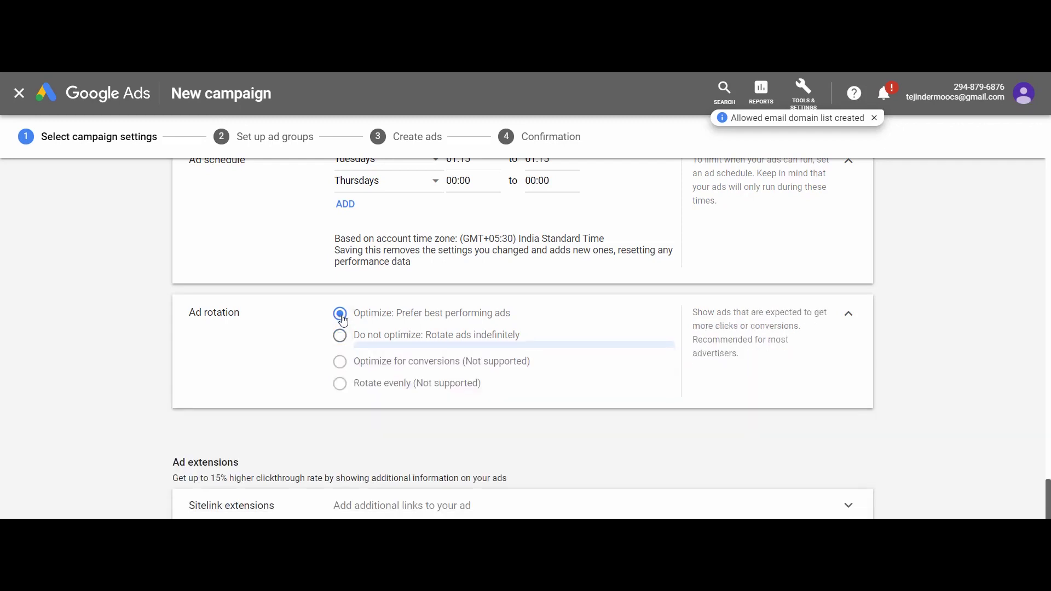